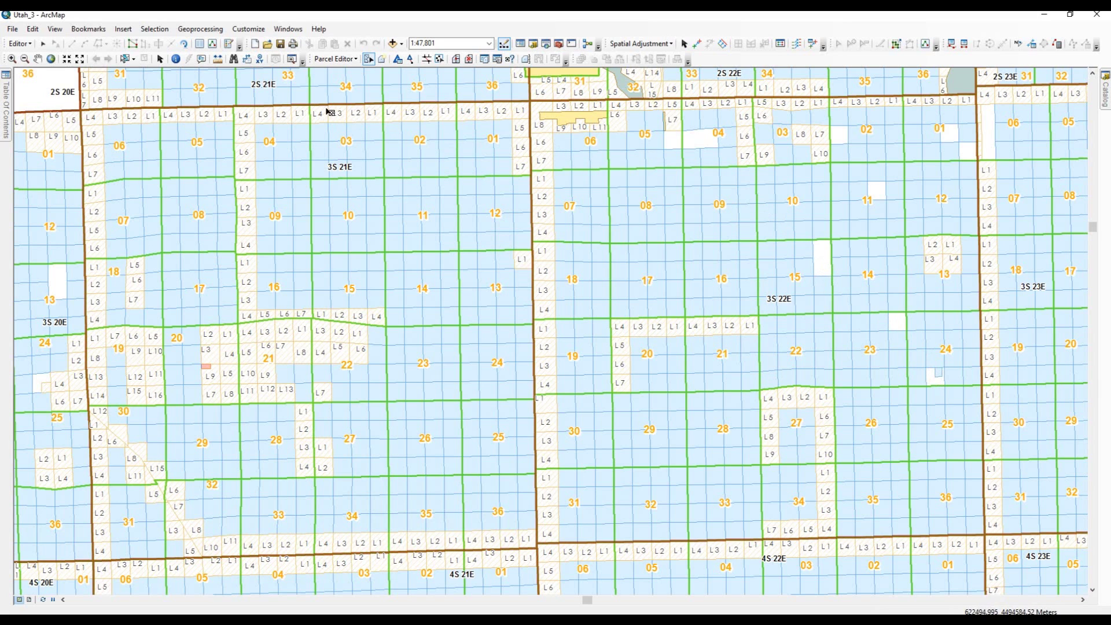
Select the blank second-division parcels in section 13 of 3S 20E and review the attributes of each one.
left_click(199, 44)
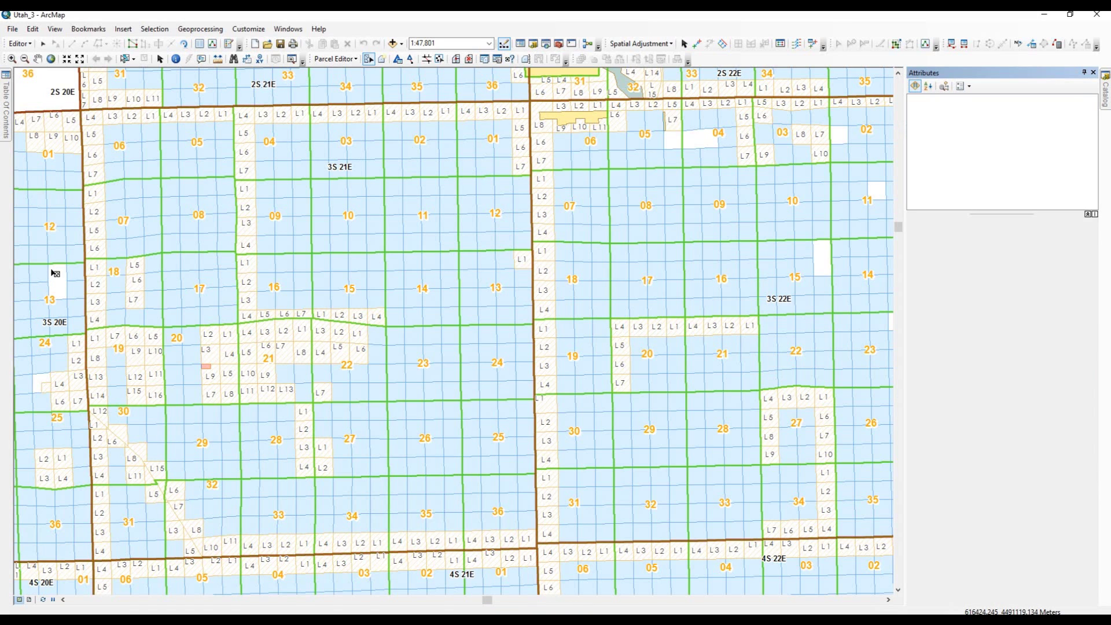
left_click_drag(51, 269, 66, 297)
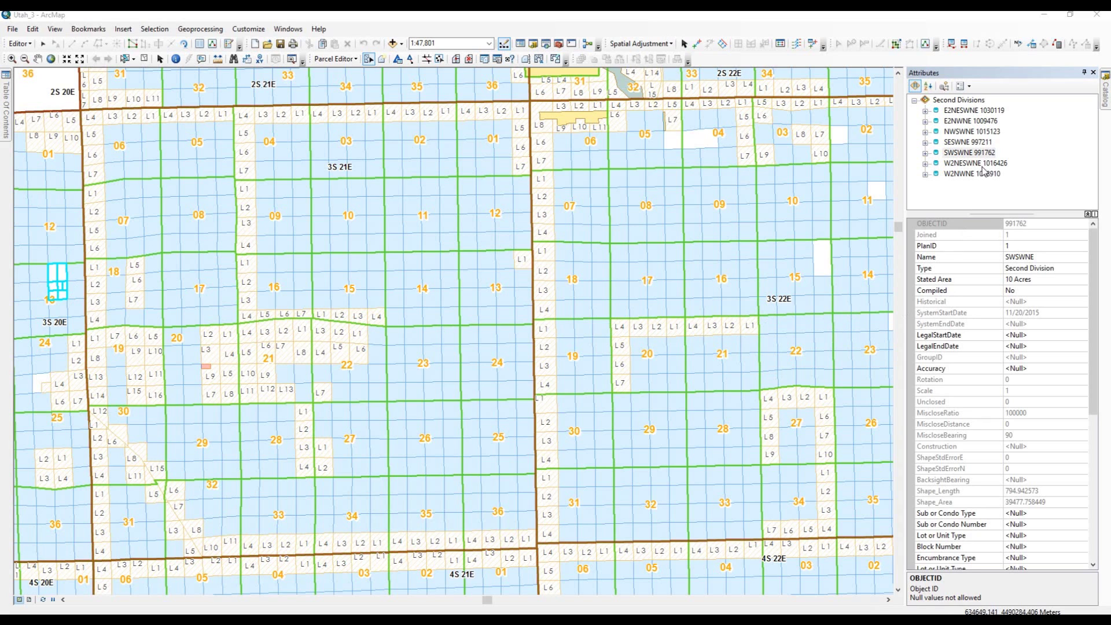
left_click(960, 111)
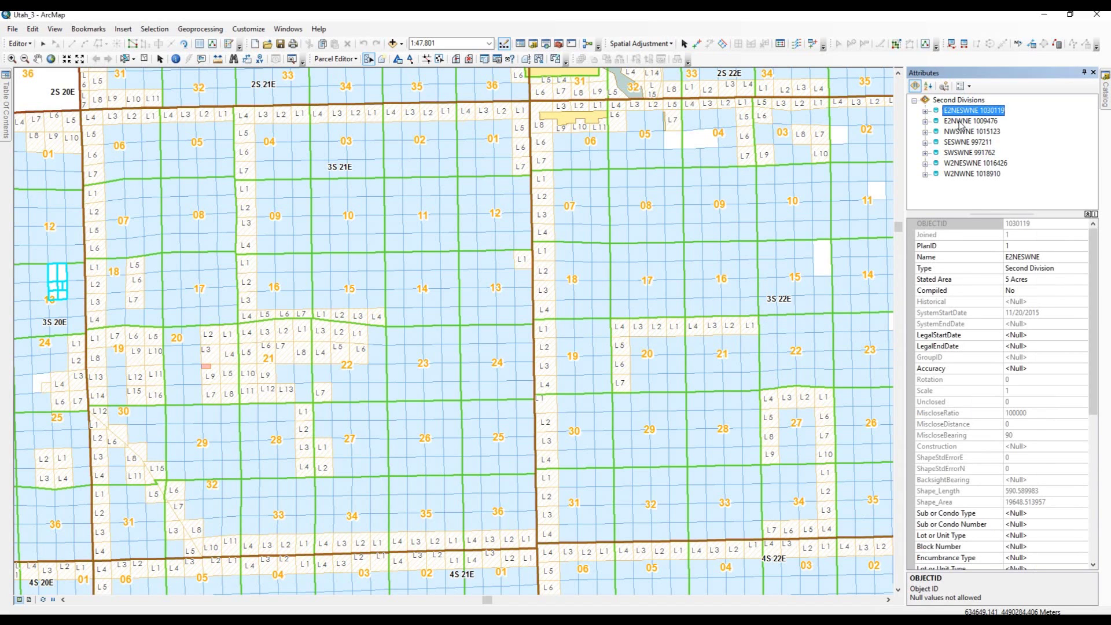
left_click(960, 122)
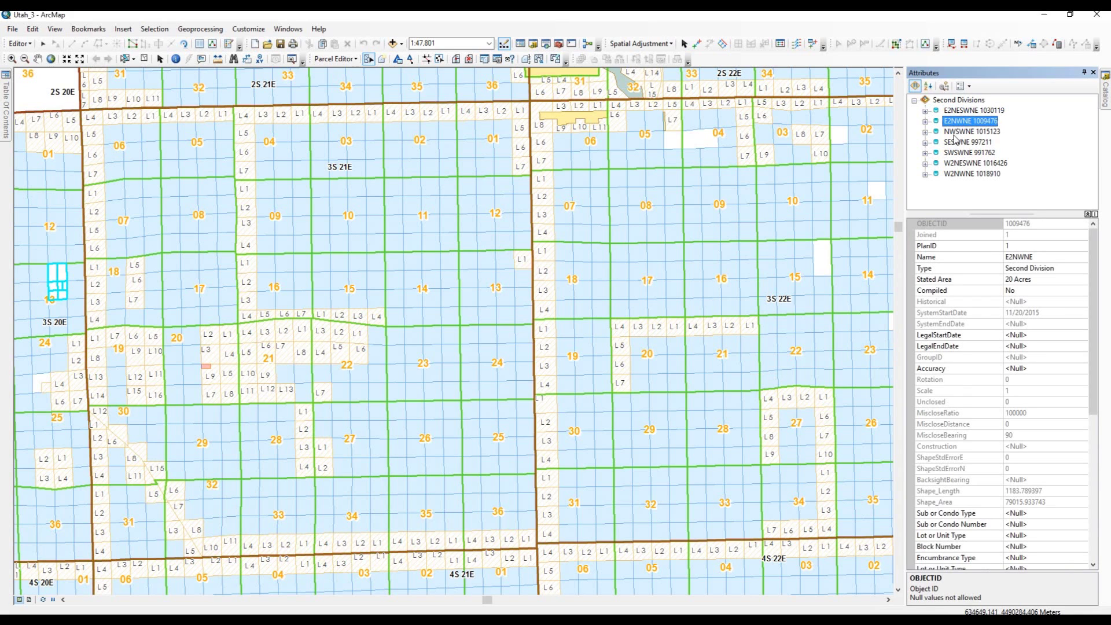
left_click(955, 132)
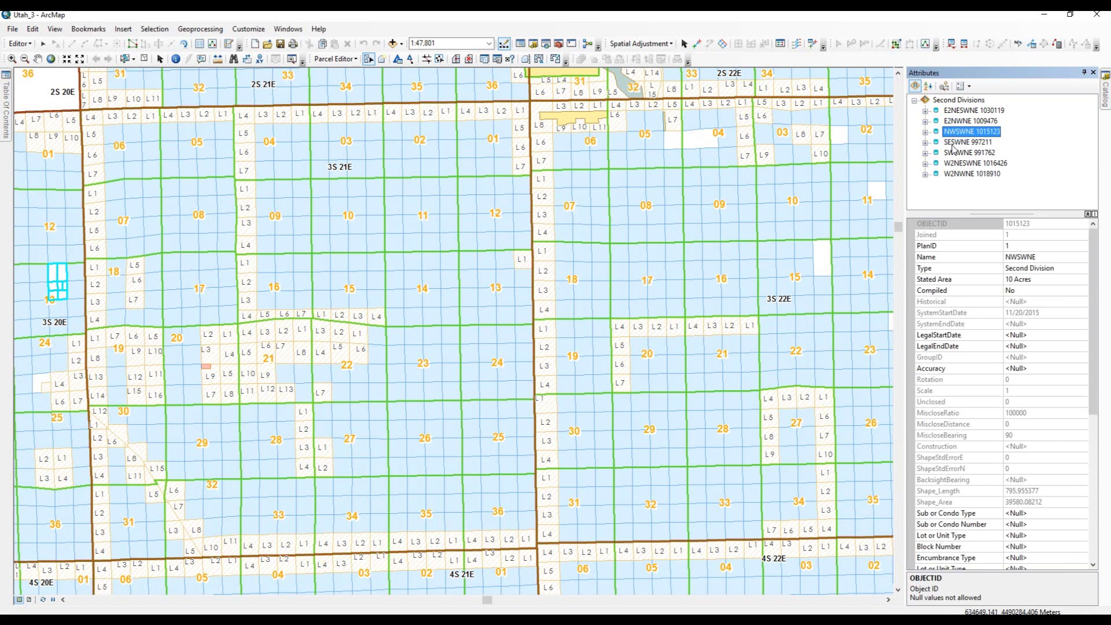
left_click(952, 144)
left_click(955, 154)
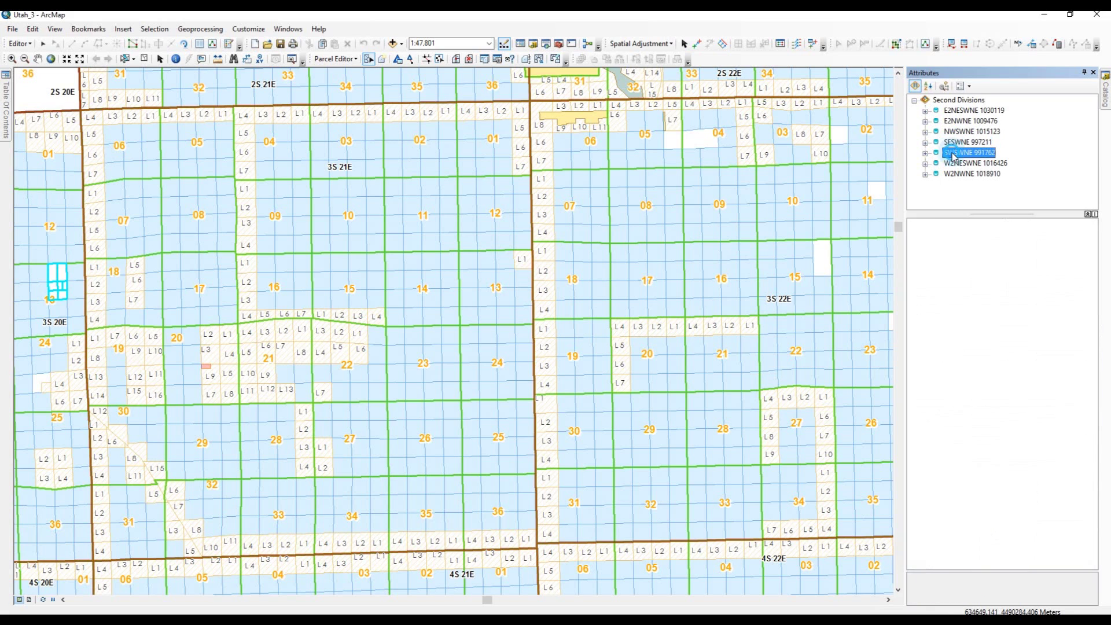
left_click(955, 164)
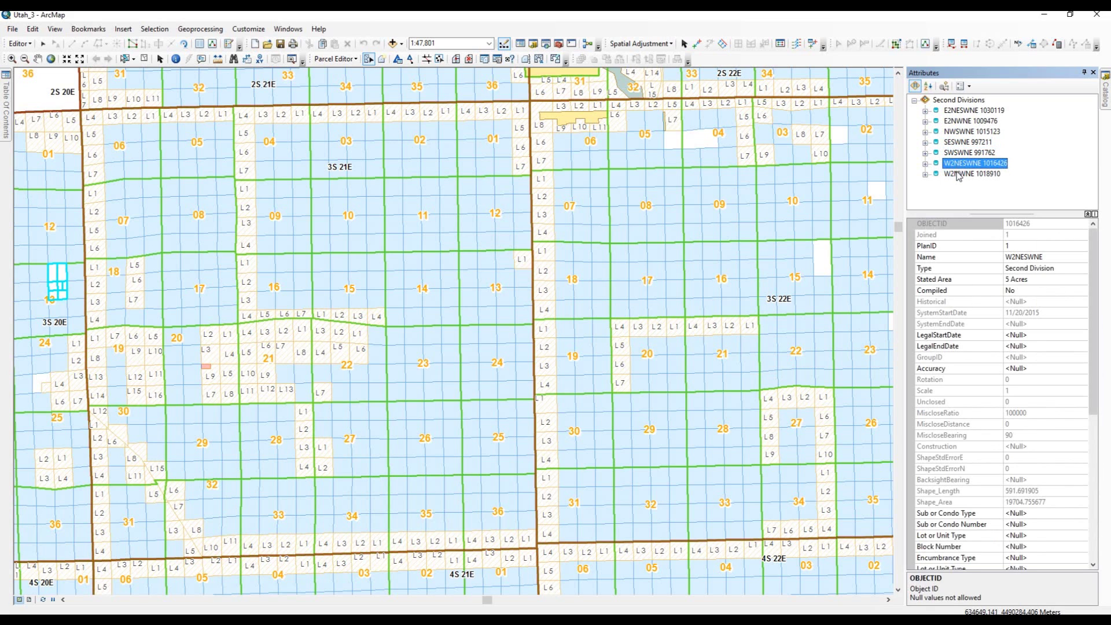
left_click(957, 174)
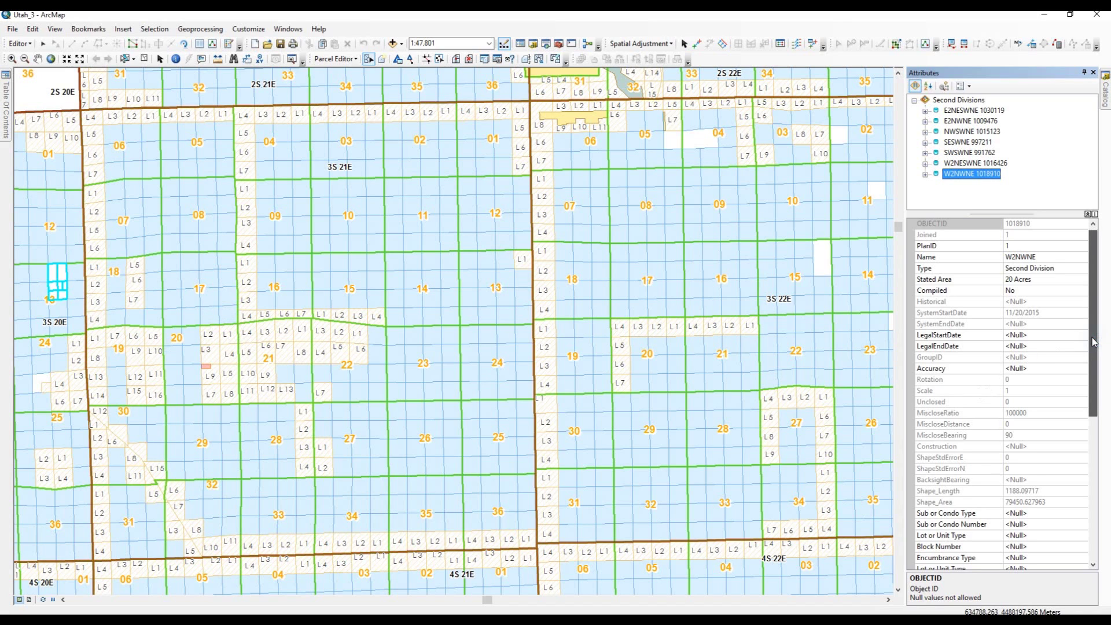
Compare the W2NWNE parcel's Quarter Section Type with the symbol classes listed for the Second Divisions layer.
left_click_drag(1093, 342, 1092, 346)
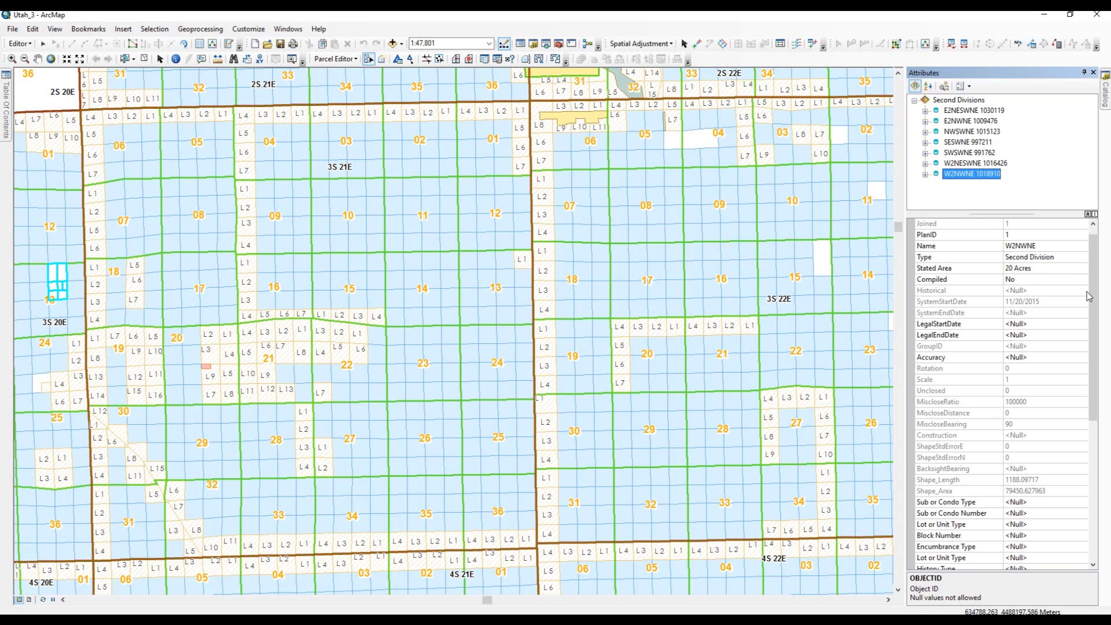
left_click_drag(1086, 295, 1070, 441)
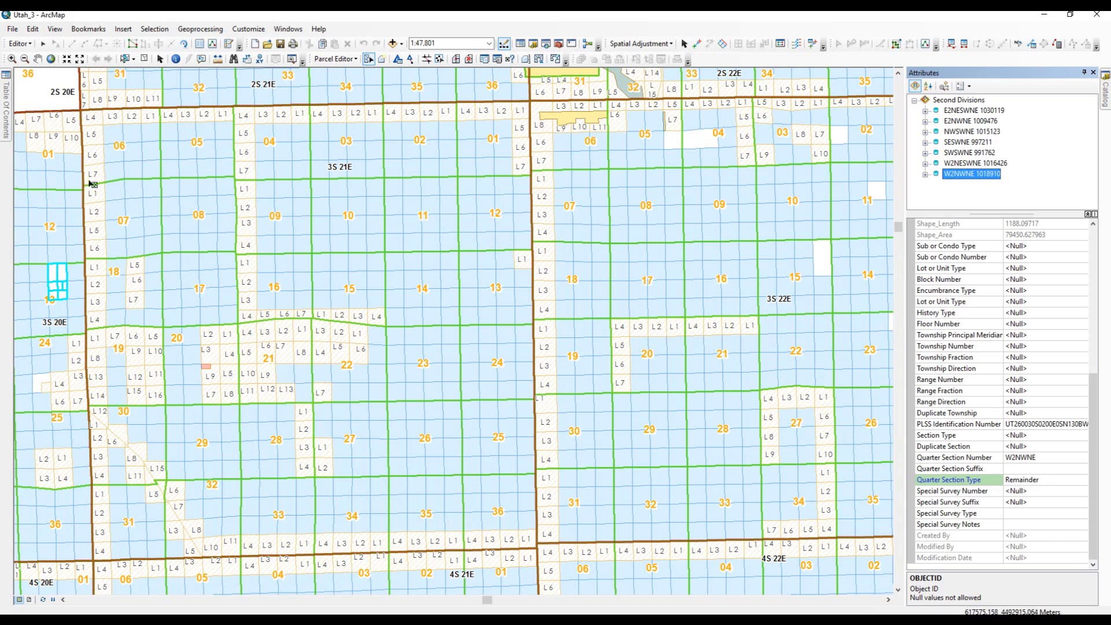
mouse_move(7, 78)
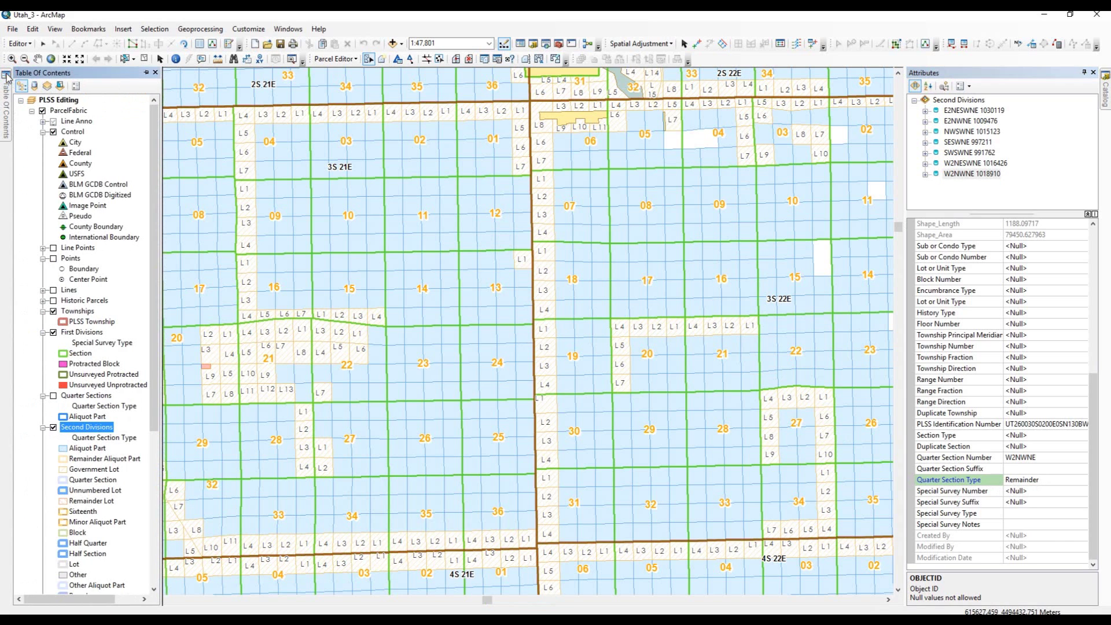
left_click_drag(150, 253, 134, 352)
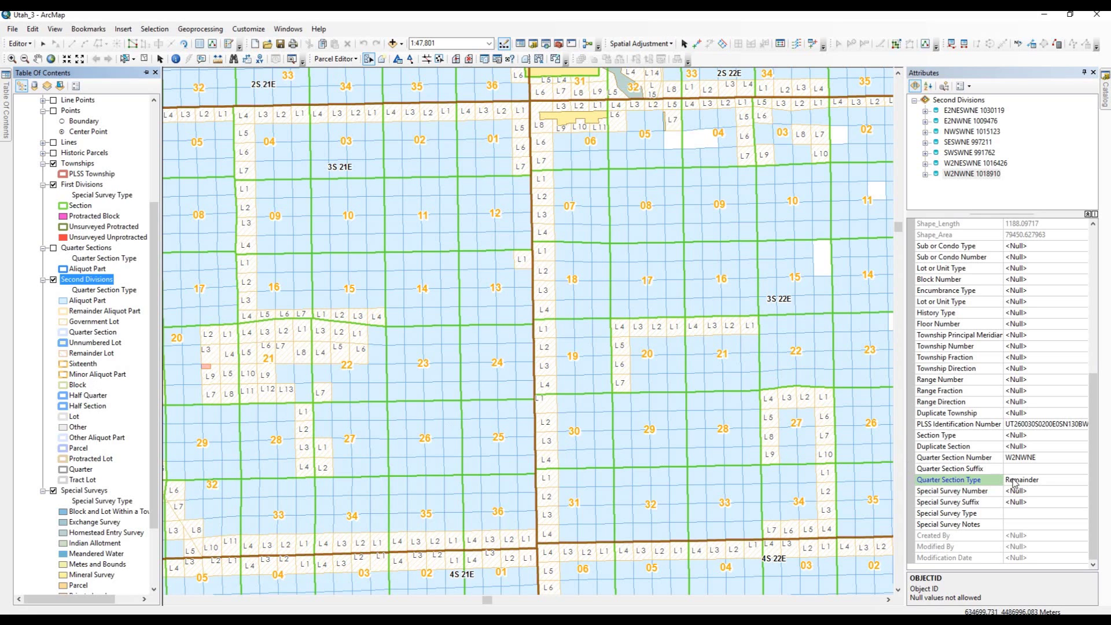
left_click(146, 72)
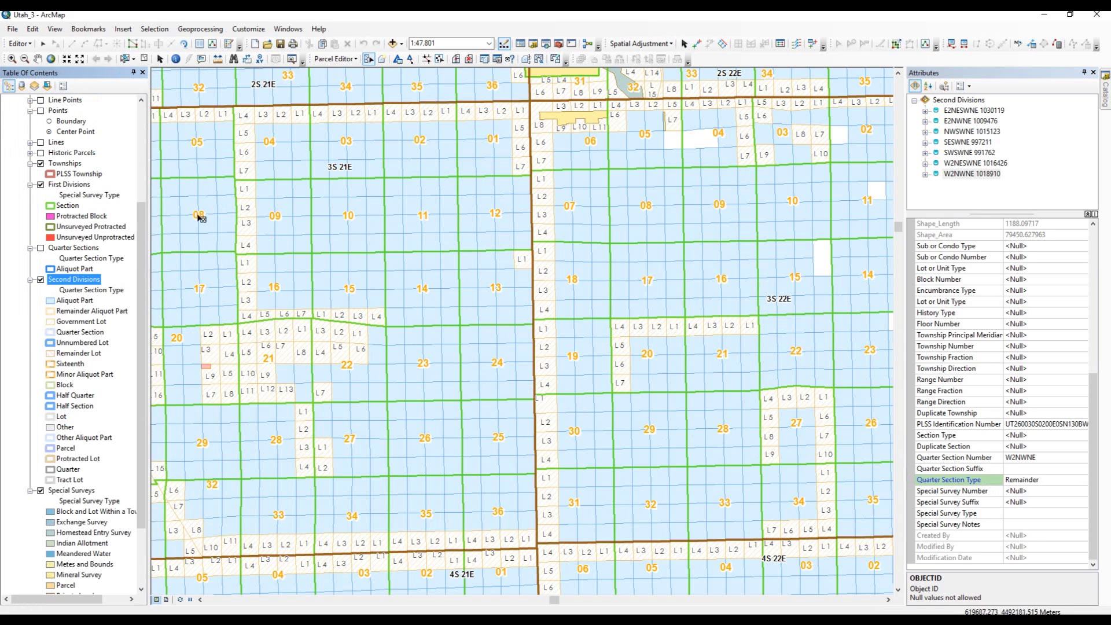
left_click(133, 73)
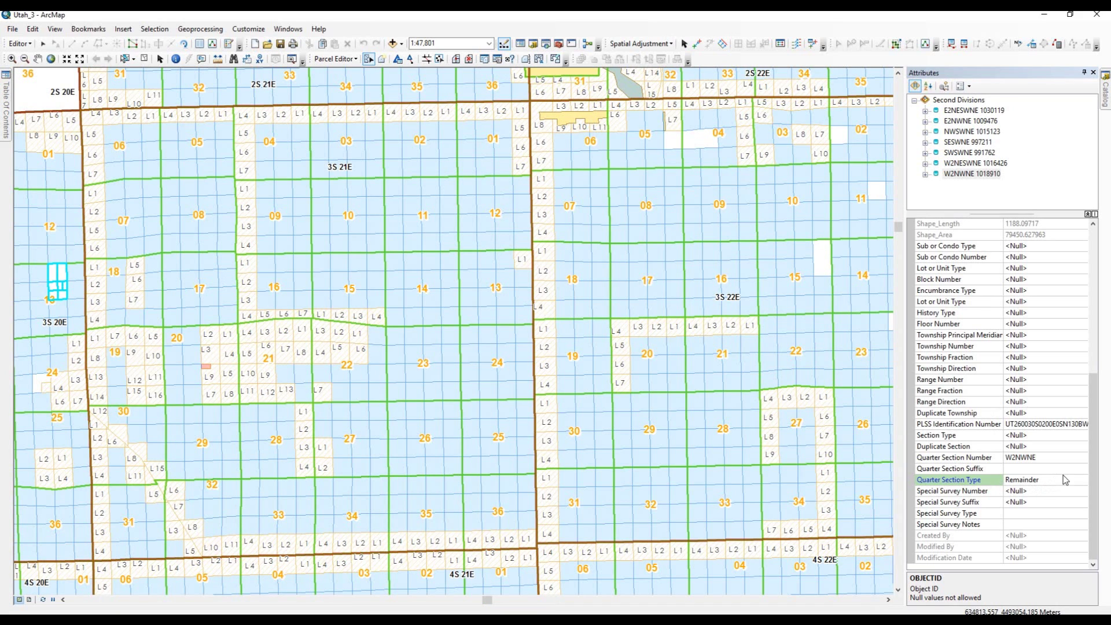
Set the W2NWNE parcel's Quarter Section Type to Aliquot Part.
left_click(1084, 482)
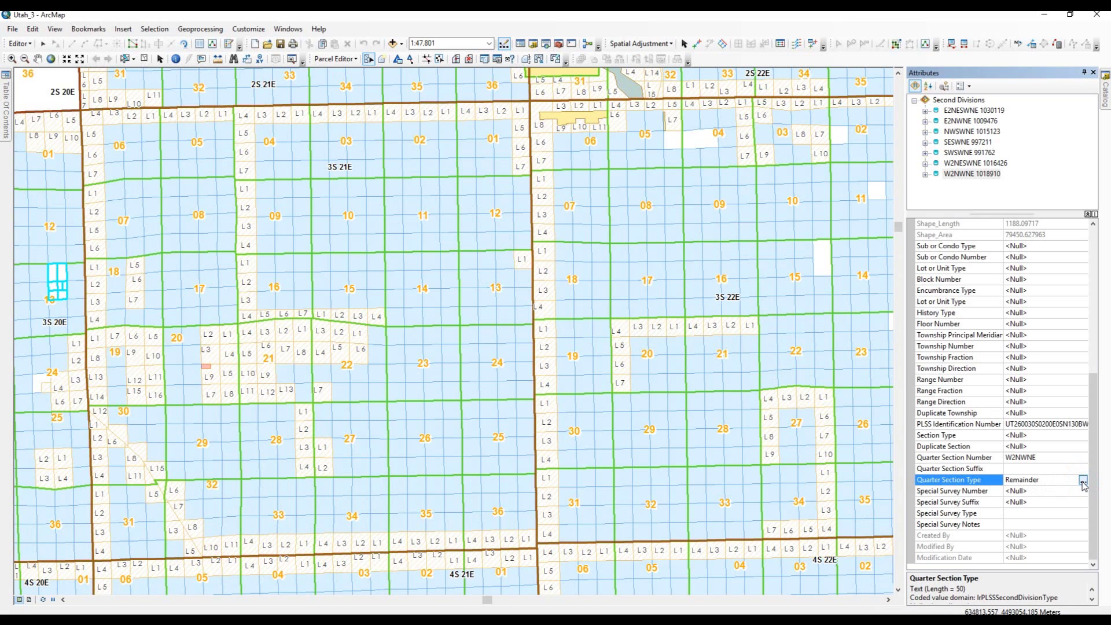
left_click(1082, 482)
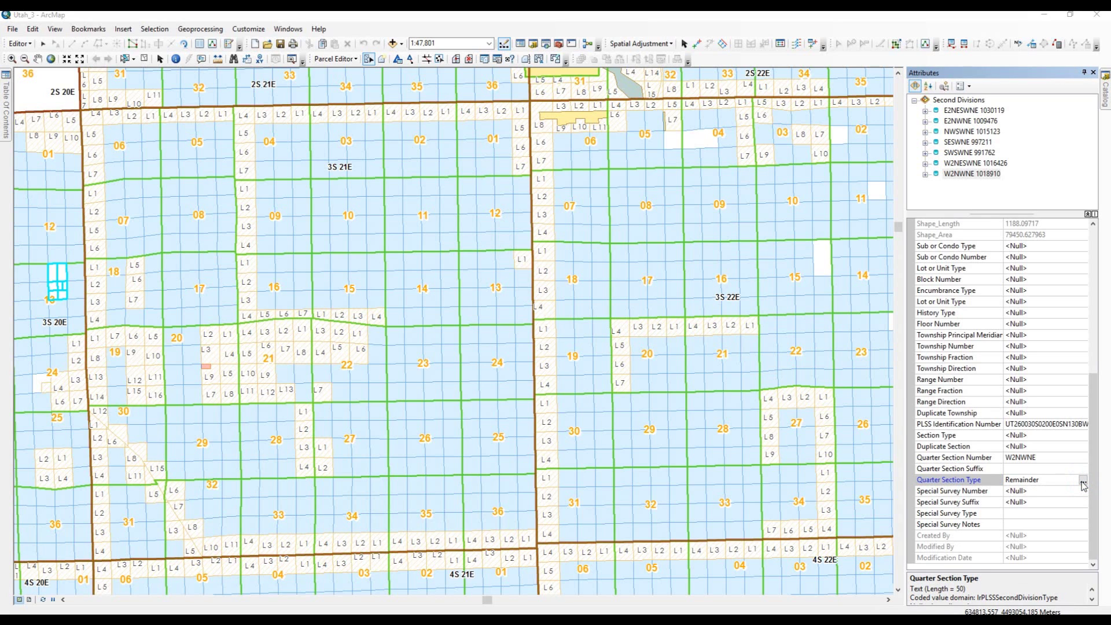
left_click(1082, 482)
left_click(1082, 481)
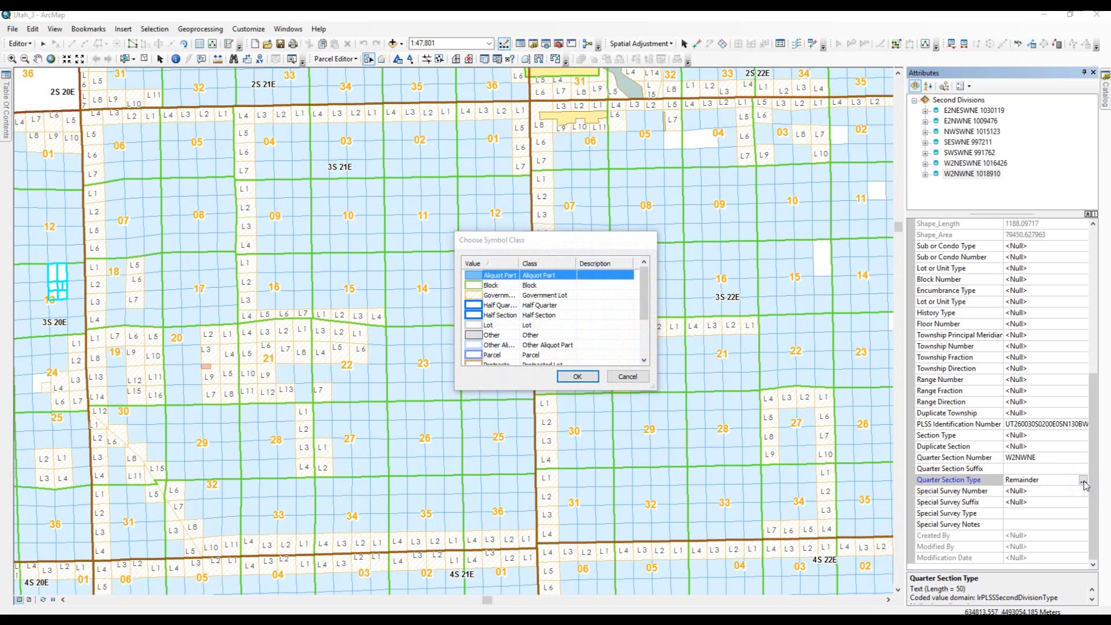
left_click(645, 311)
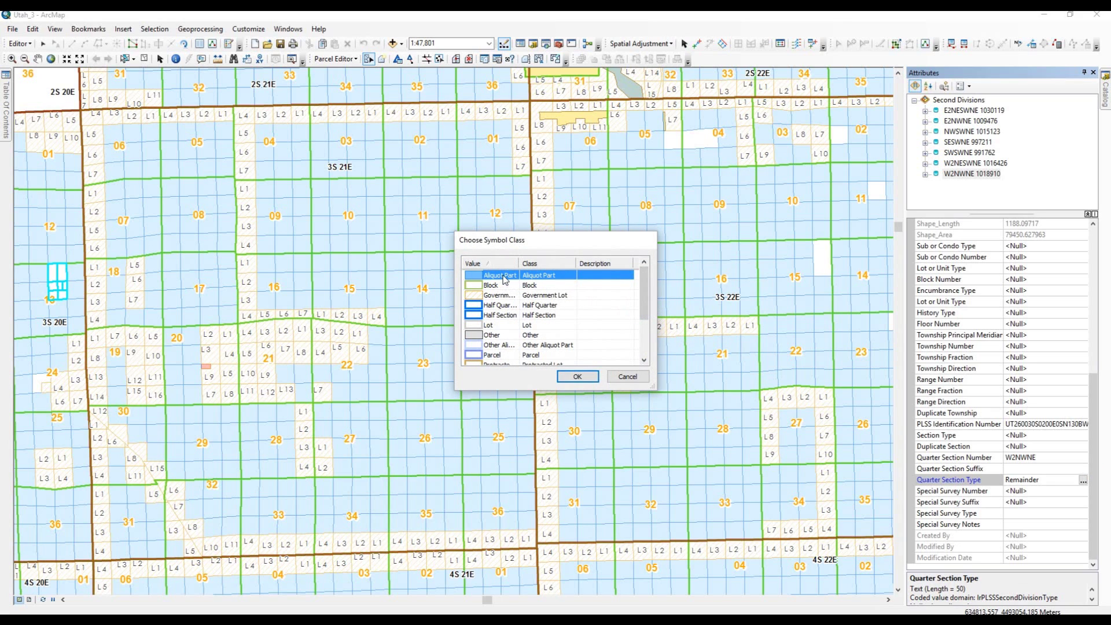
left_click(7, 81)
left_click(579, 379)
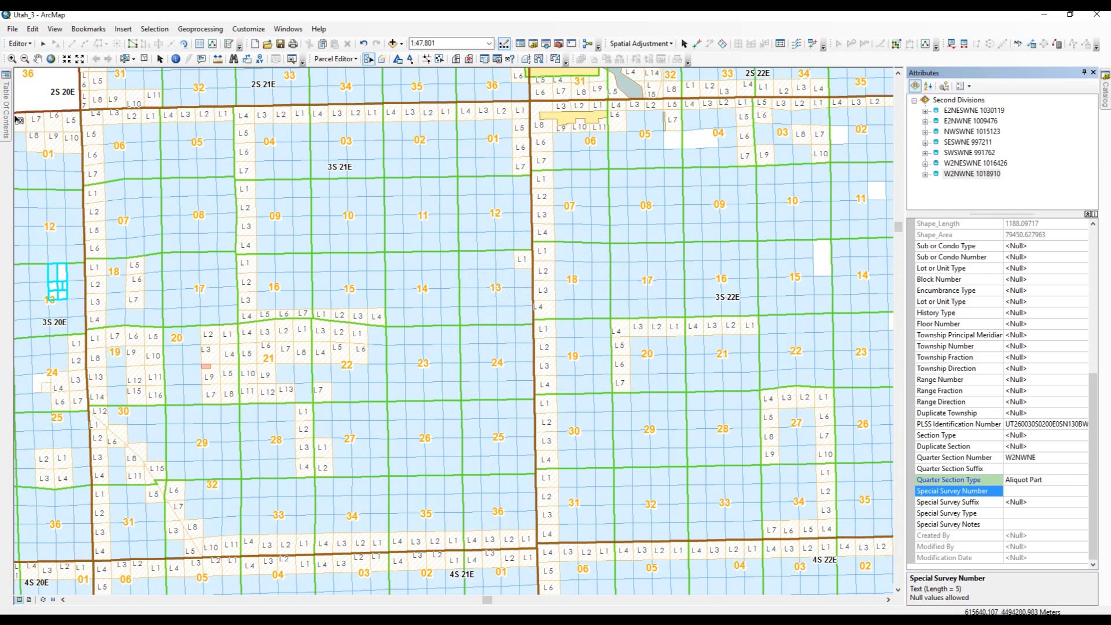
Examine the selected section 13 parcels at close range, collapse the attribute details and clear the selection.
left_click(12, 59)
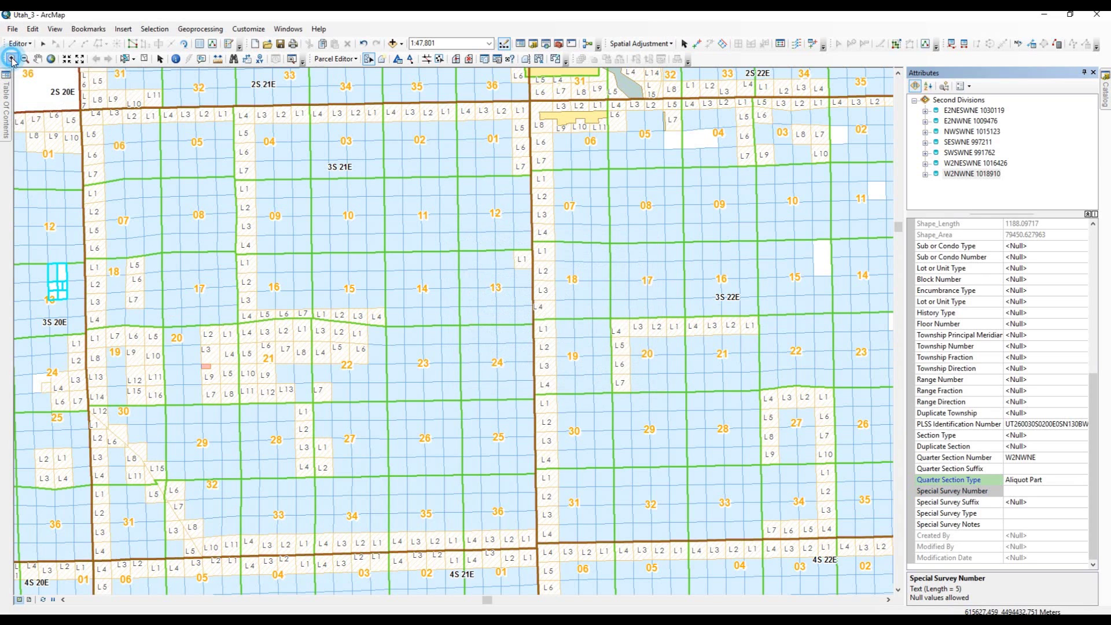
left_click_drag(30, 246, 90, 325)
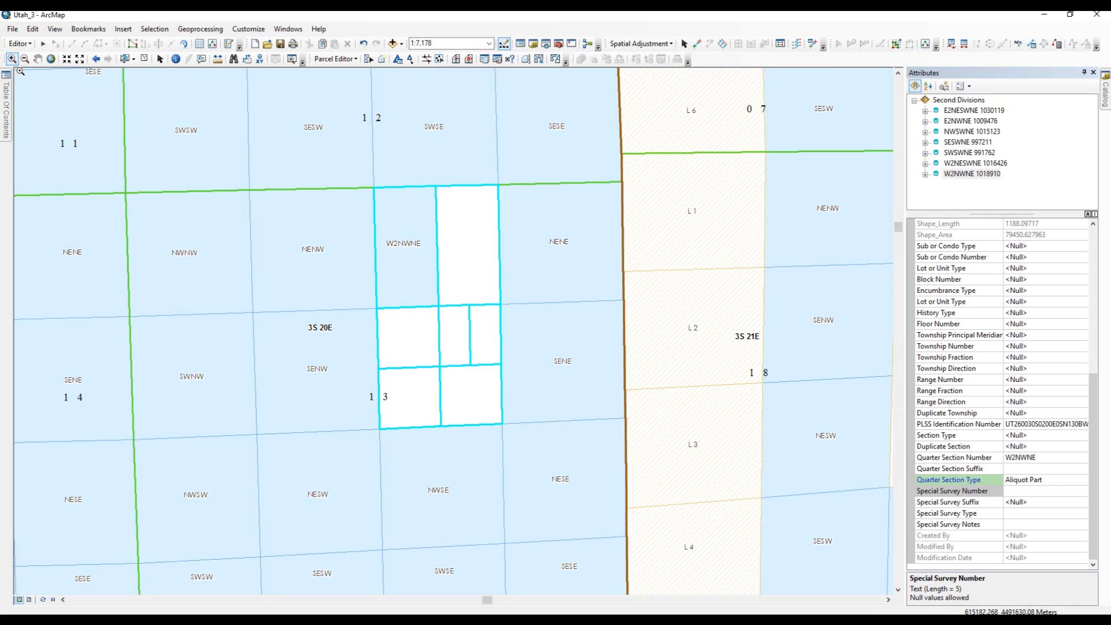
left_click(96, 59)
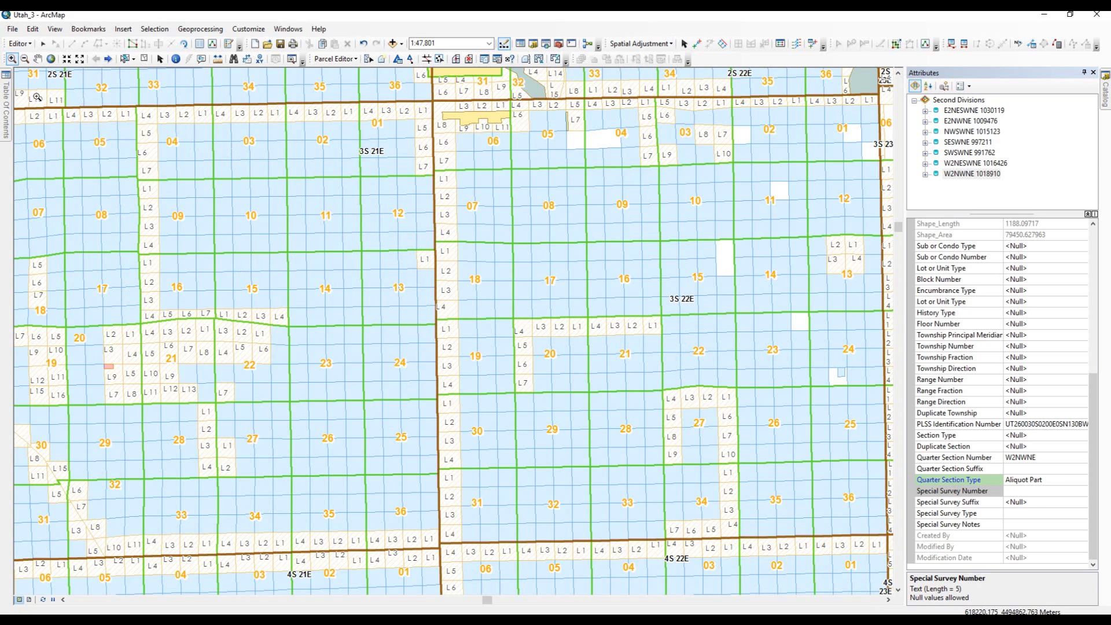
left_click(40, 60)
left_click_drag(81, 238, 167, 238)
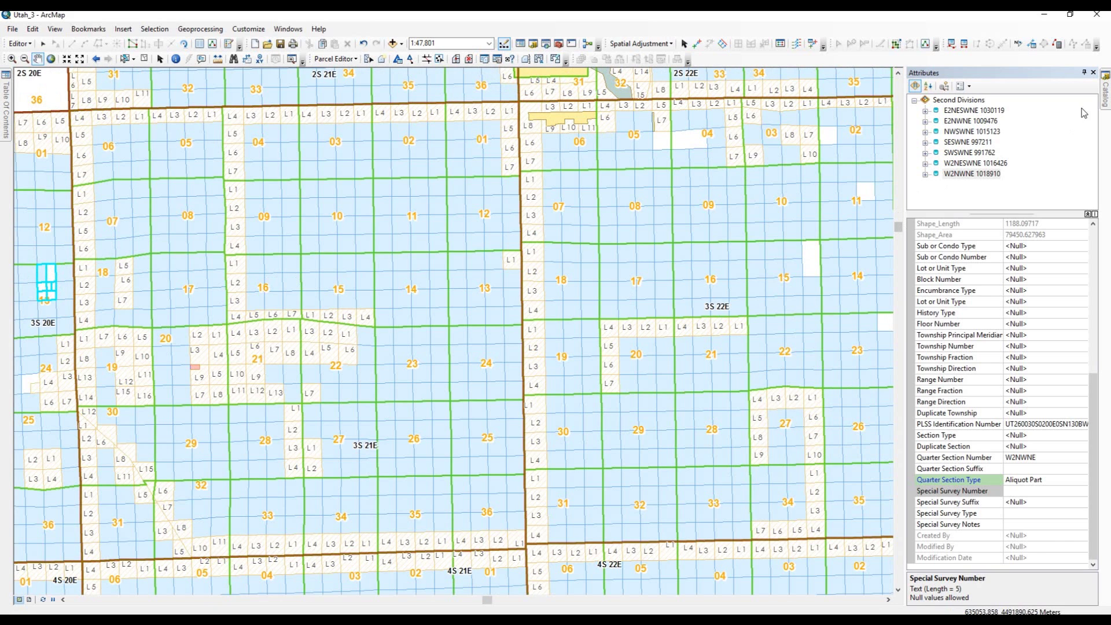
left_click(1085, 74)
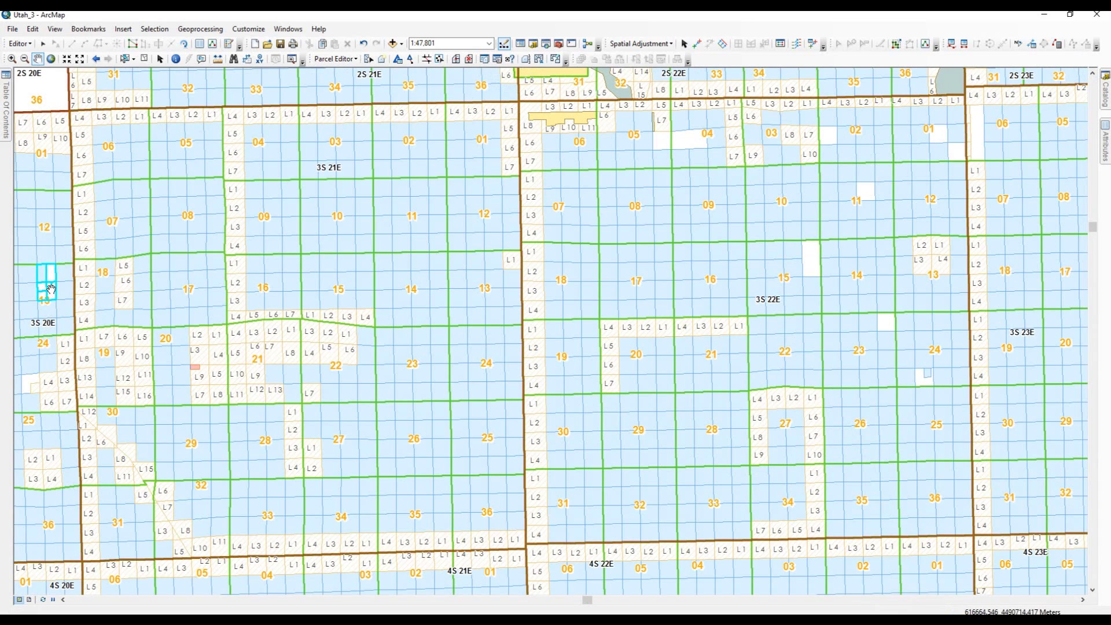
left_click(145, 59)
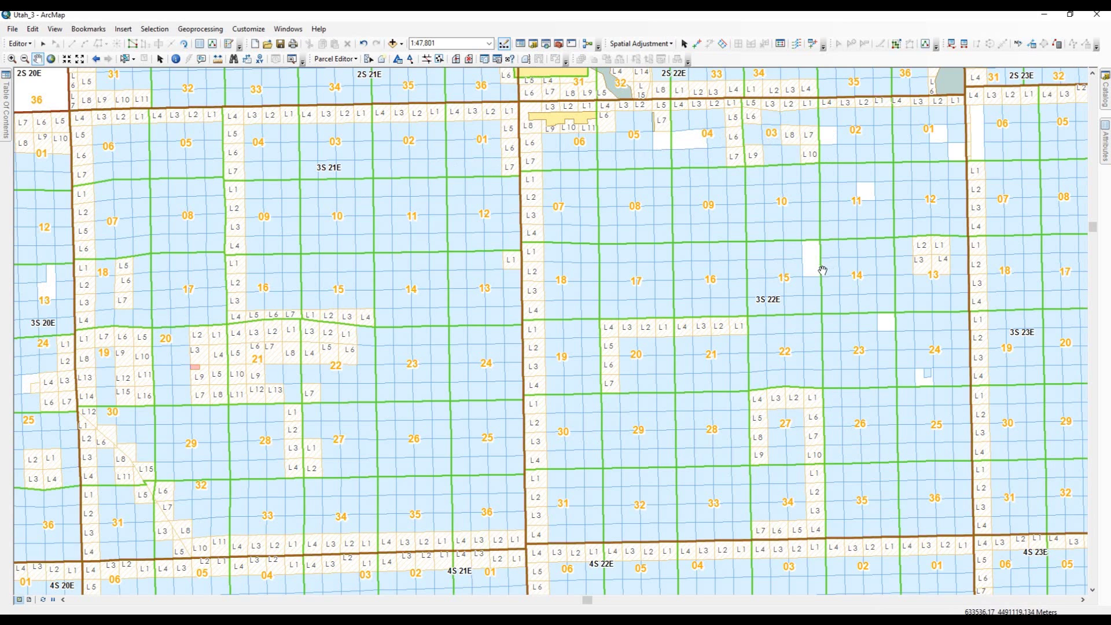
Select the blank parcels in section 15 of 3S 22E, examine their boundaries up close and clear the selection.
left_click(368, 60)
left_click_drag(805, 245, 816, 276)
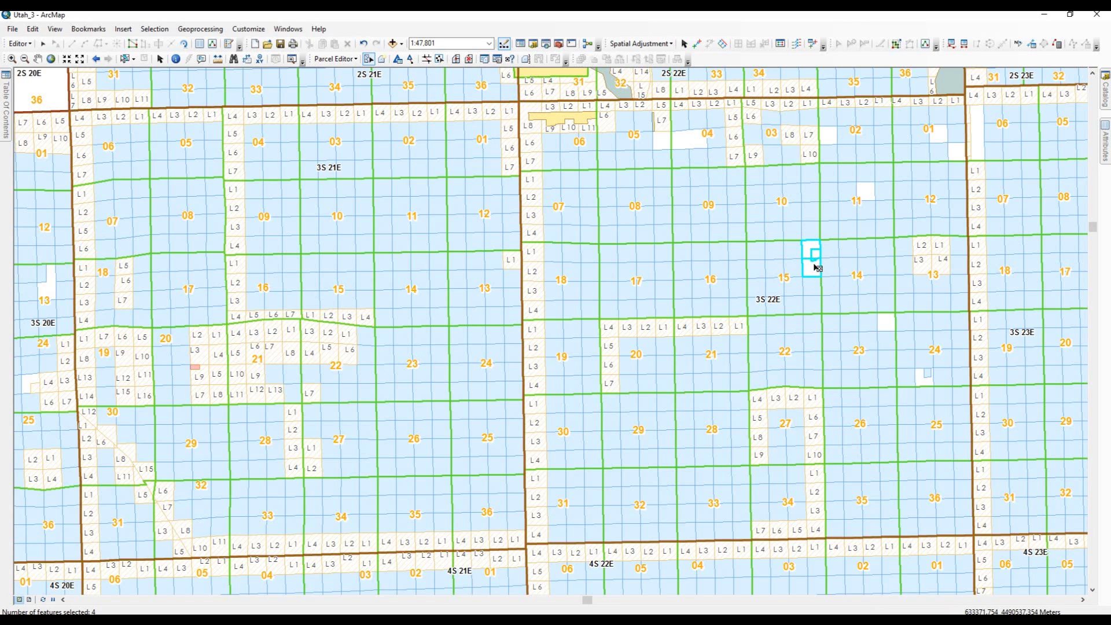
left_click(12, 58)
left_click_drag(790, 232, 829, 284)
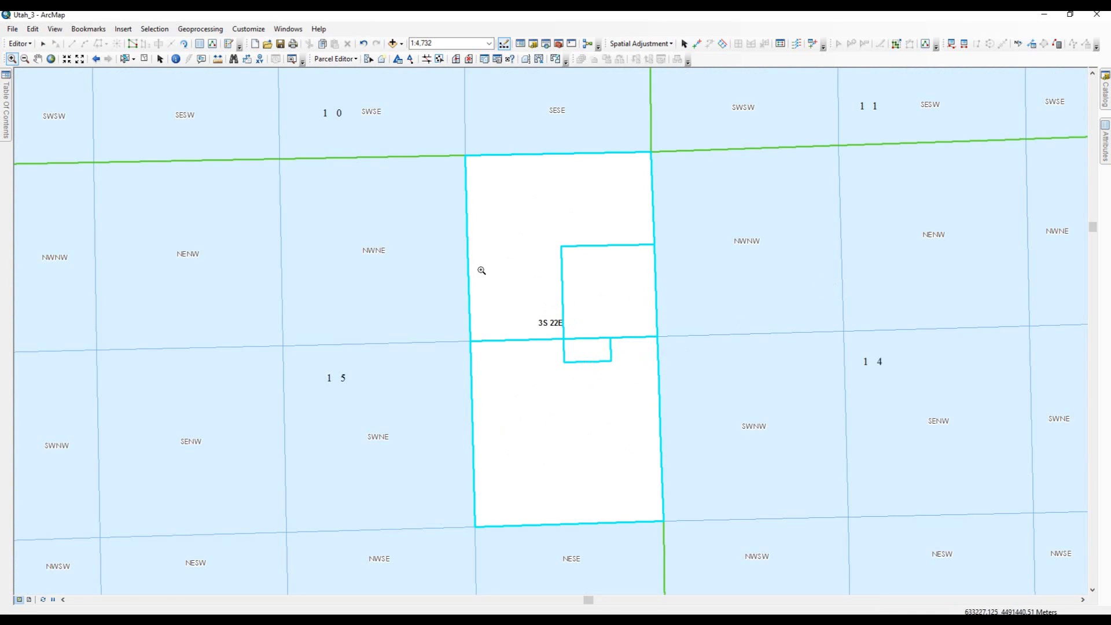
left_click(96, 58)
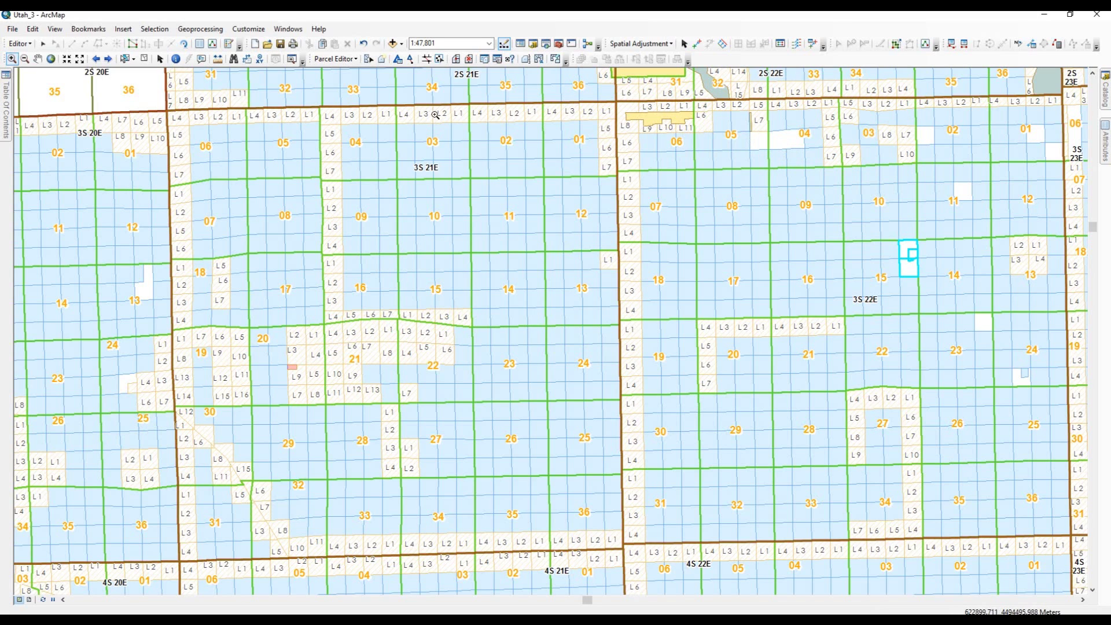
left_click(145, 59)
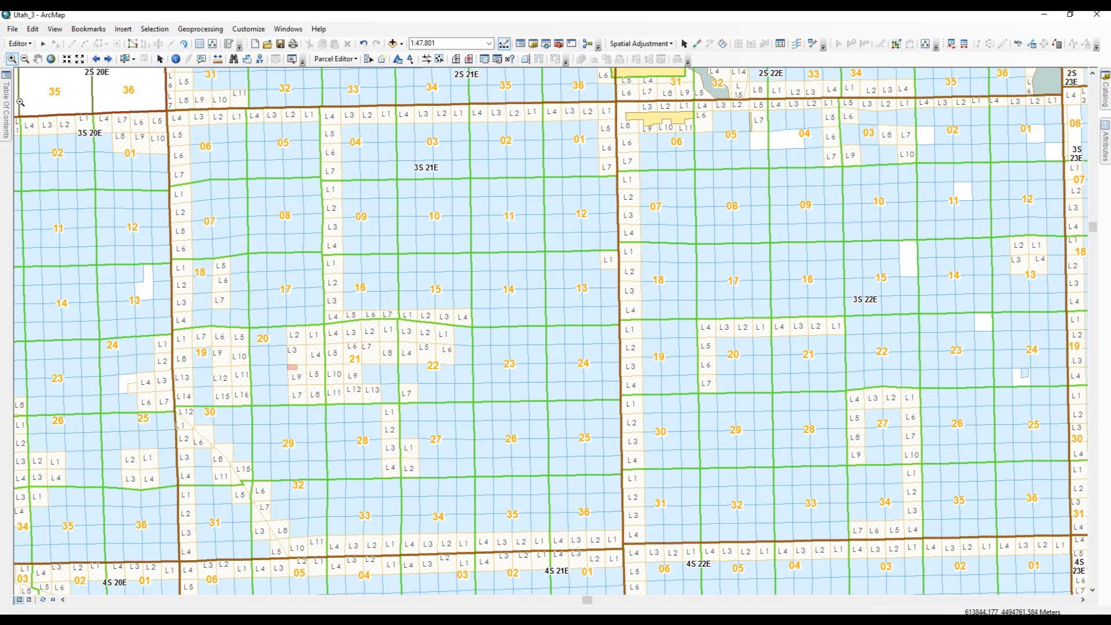
Open the attribute table of the Second Divisions layer.
left_click(7, 84)
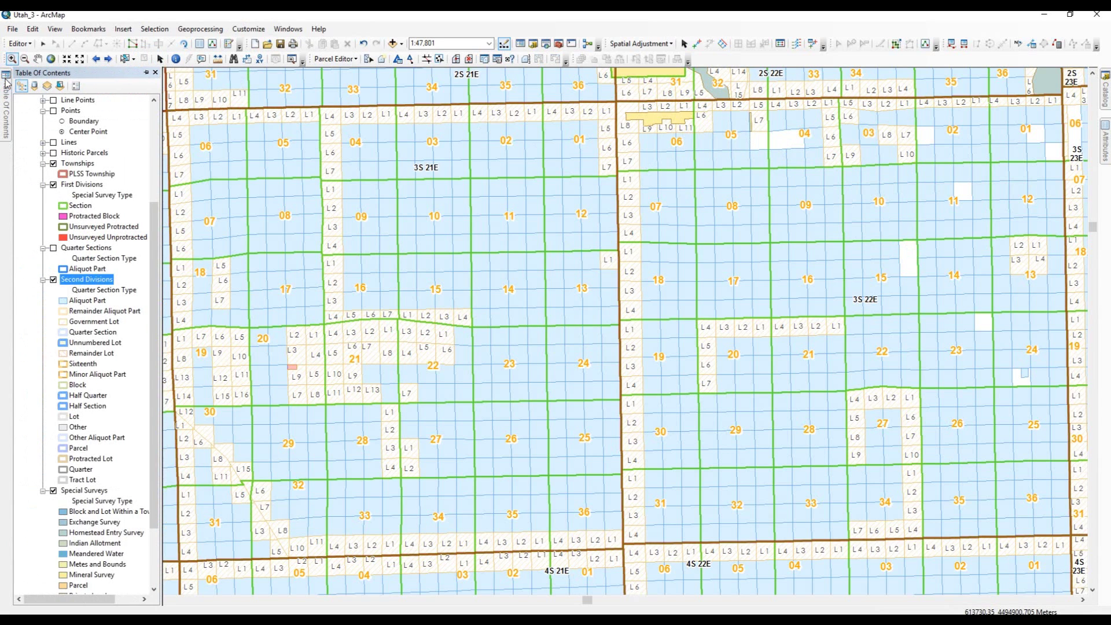
left_click(85, 279)
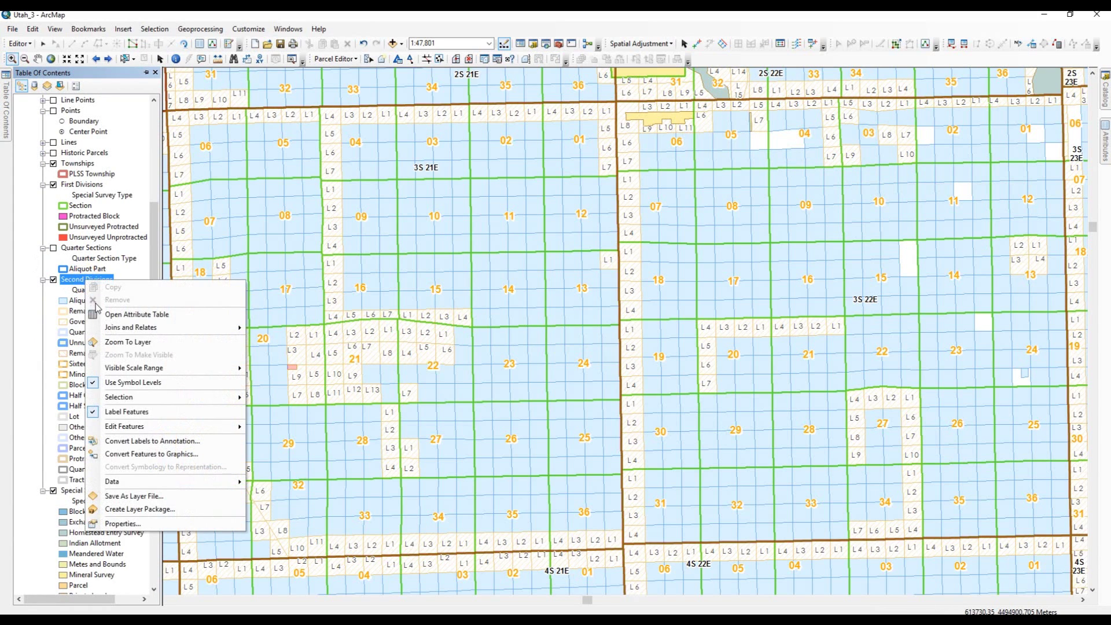
left_click(123, 316)
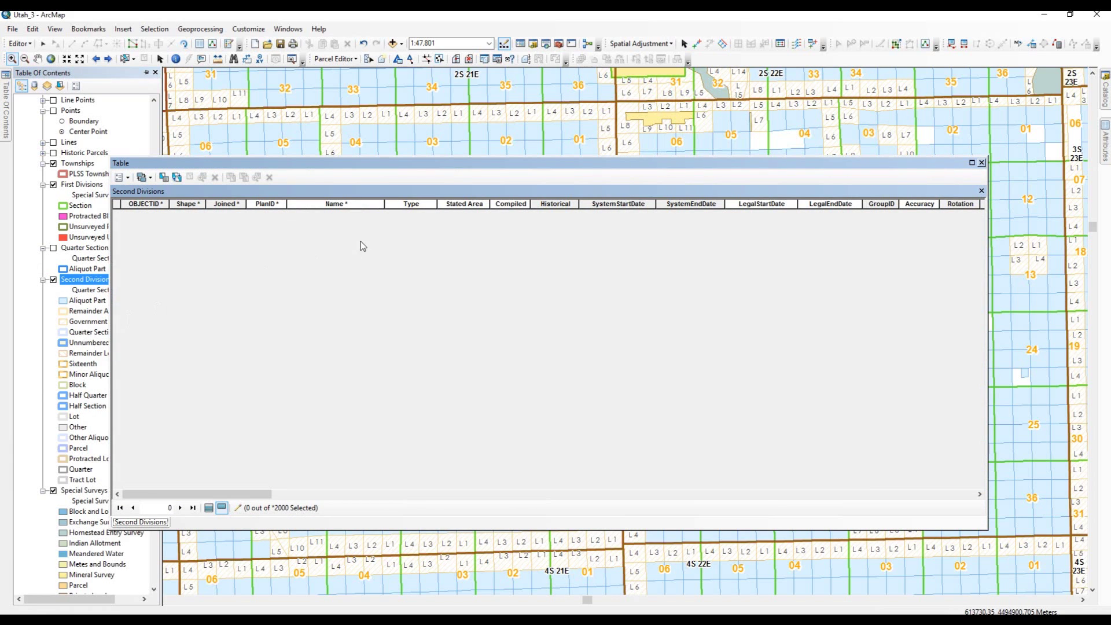
mouse_move(418, 162)
left_mouse_down()
mouse_move(436, 182)
mouse_move(415, 179)
left_mouse_up()
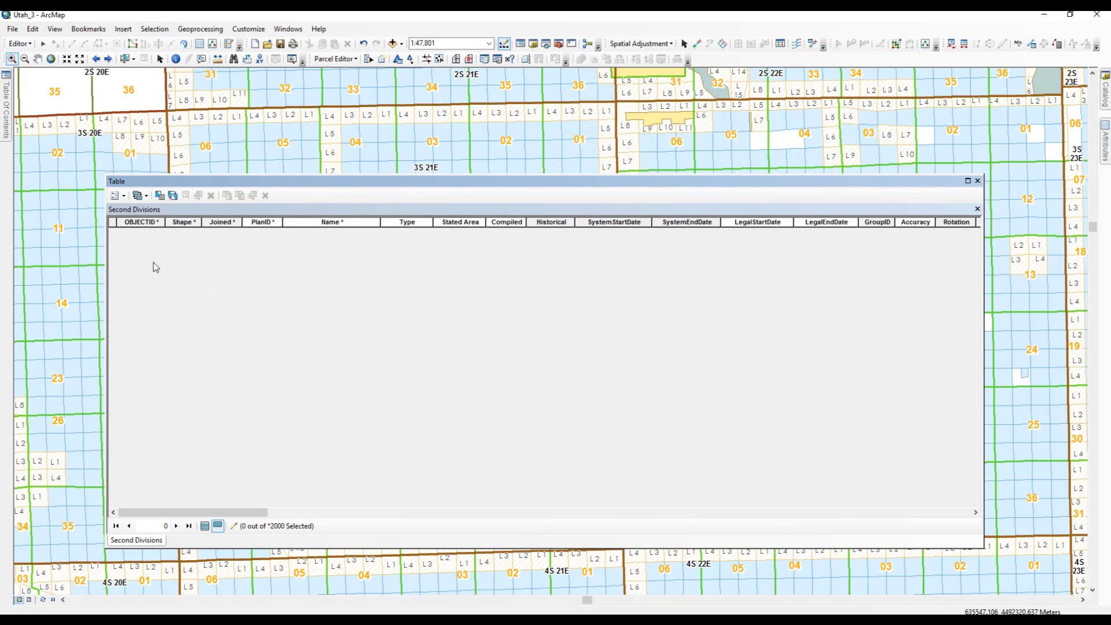
Select the Second Divisions records whose SecondDivisionType equals 'Remainder' using an attribute query.
left_click(159, 197)
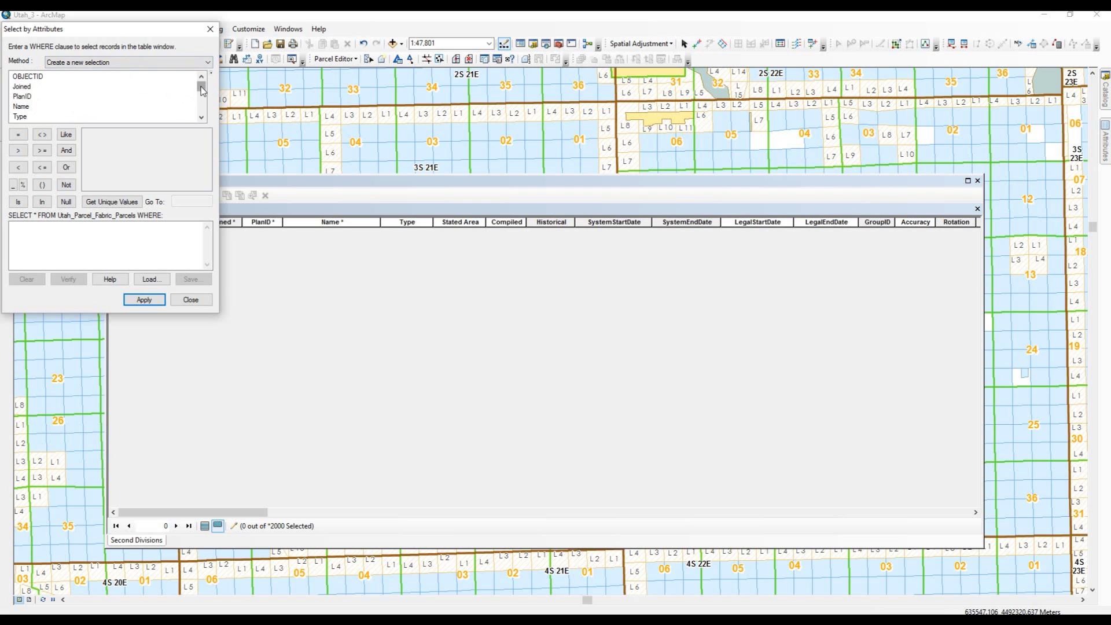
left_click_drag(201, 89, 212, 98)
scroll(202, 95, "down", 5)
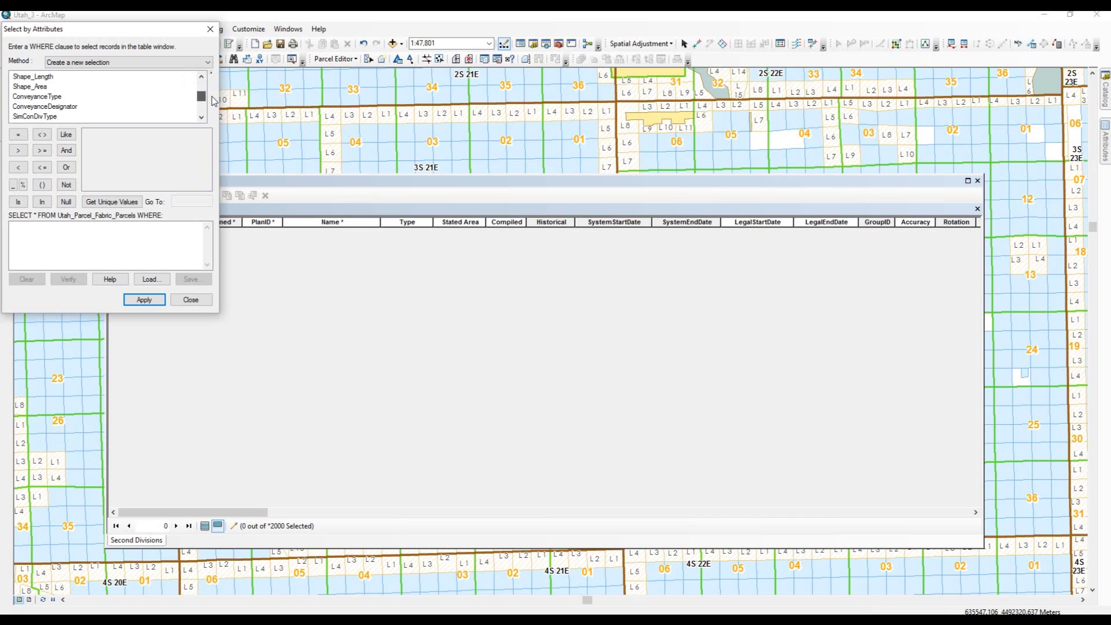
left_click_drag(215, 103, 217, 109)
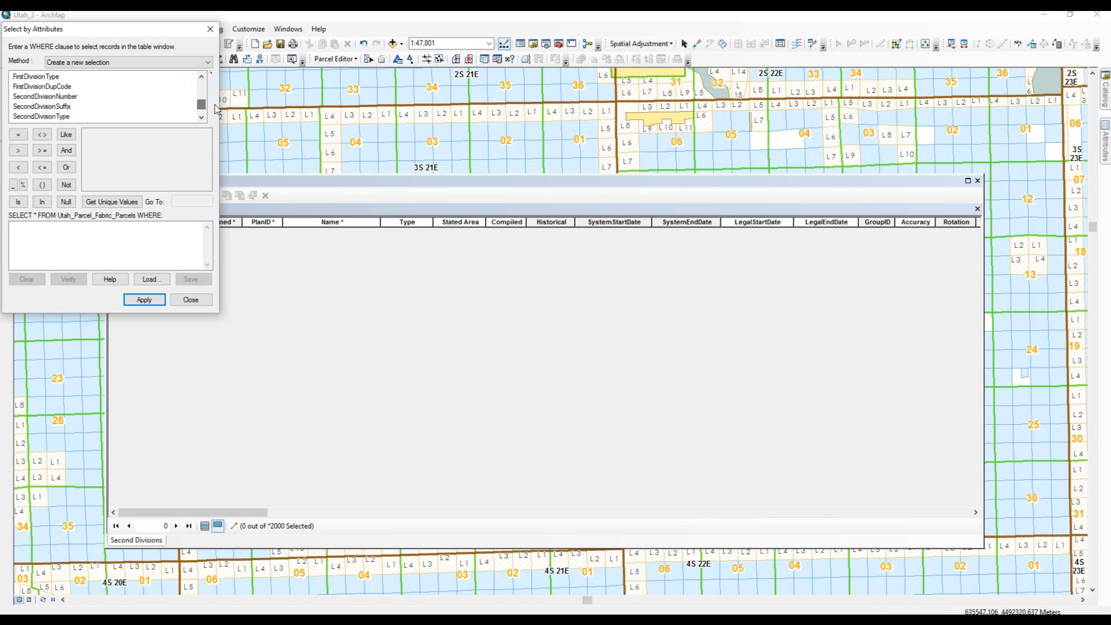
double_click(40, 117)
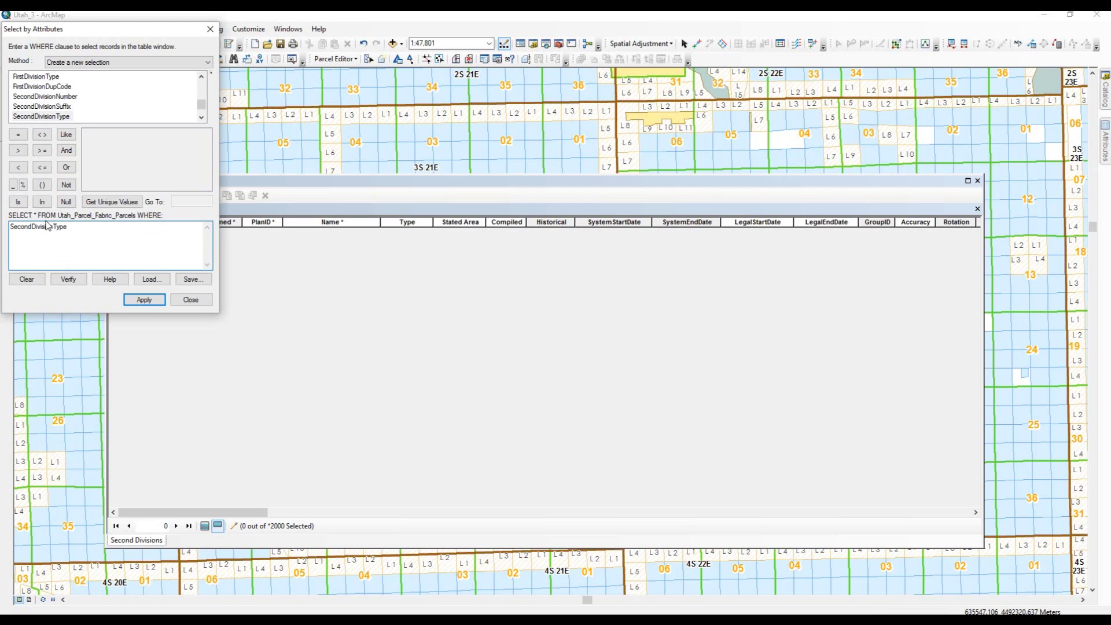
left_click(18, 136)
type("'Remainder")
left_click(144, 301)
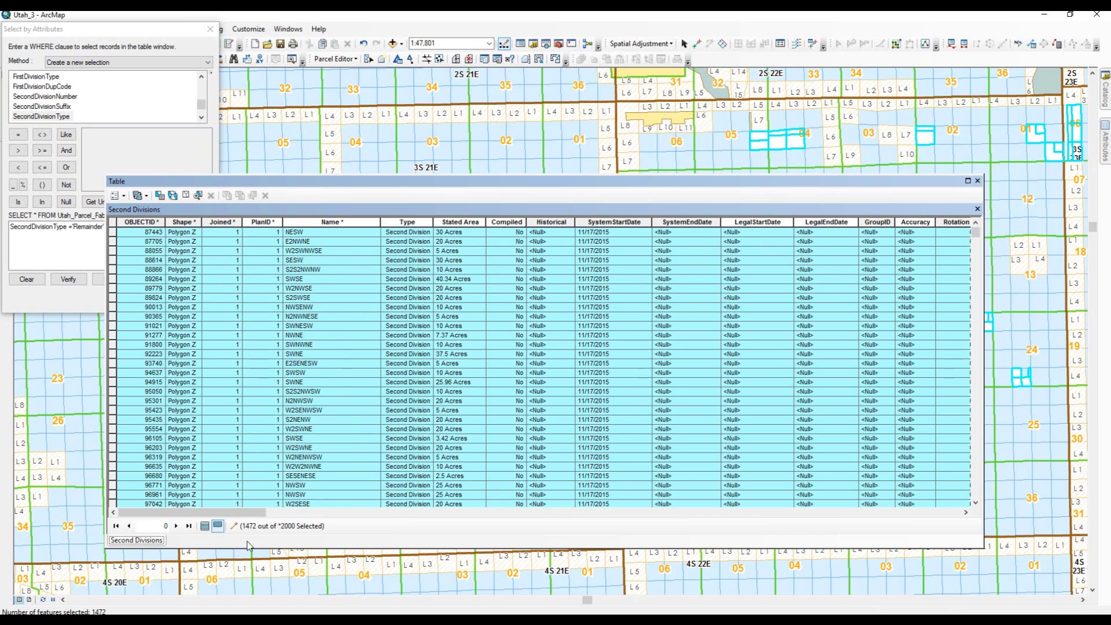
Calculate the Quarter Section Type field of all selected records as "Aliquot Part" with the VB Script parser.
mouse_move(245, 530)
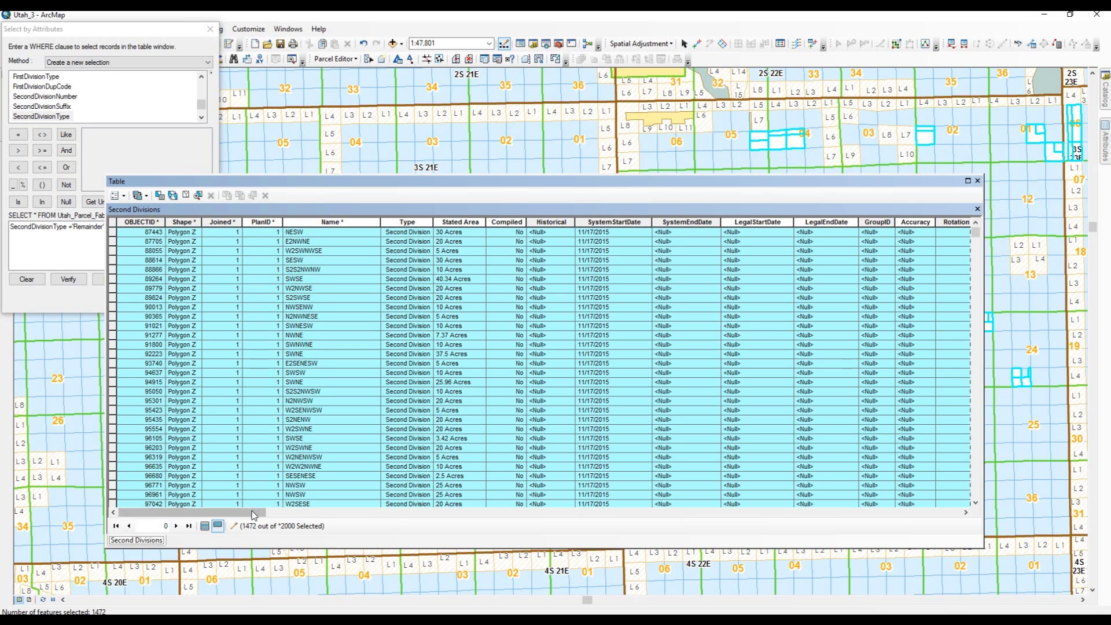
left_click_drag(257, 516, 862, 572)
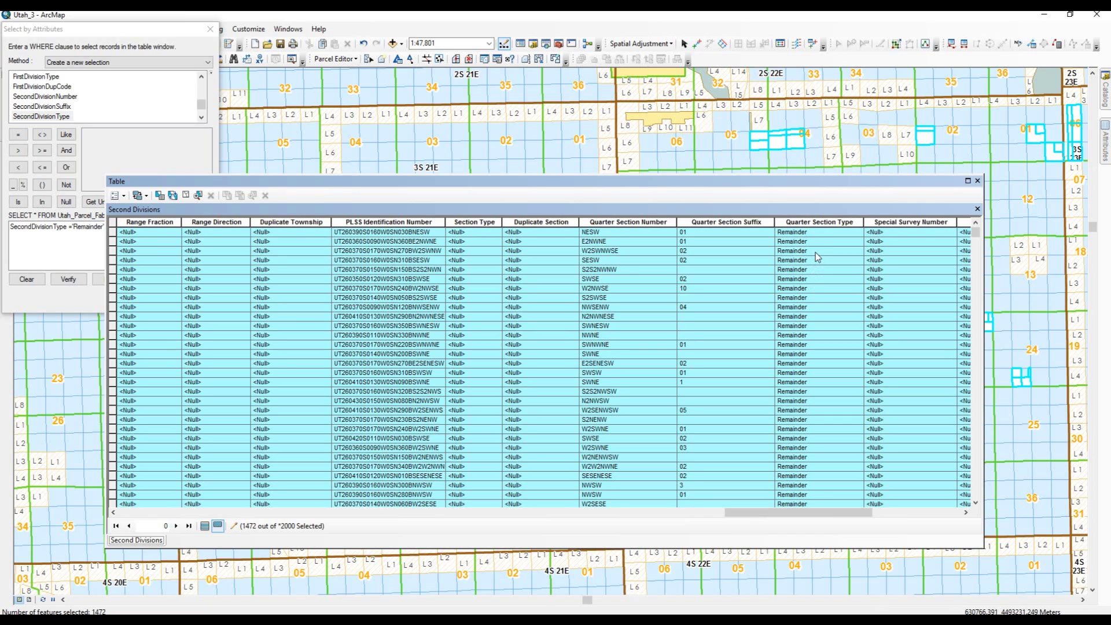
left_click(831, 222)
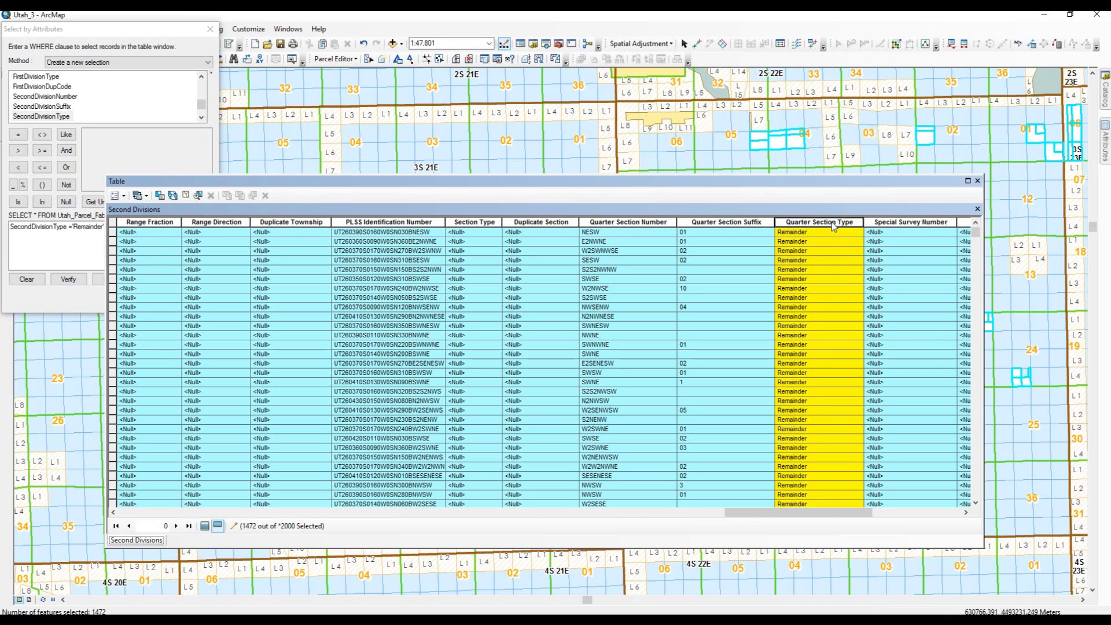
right_click(834, 226)
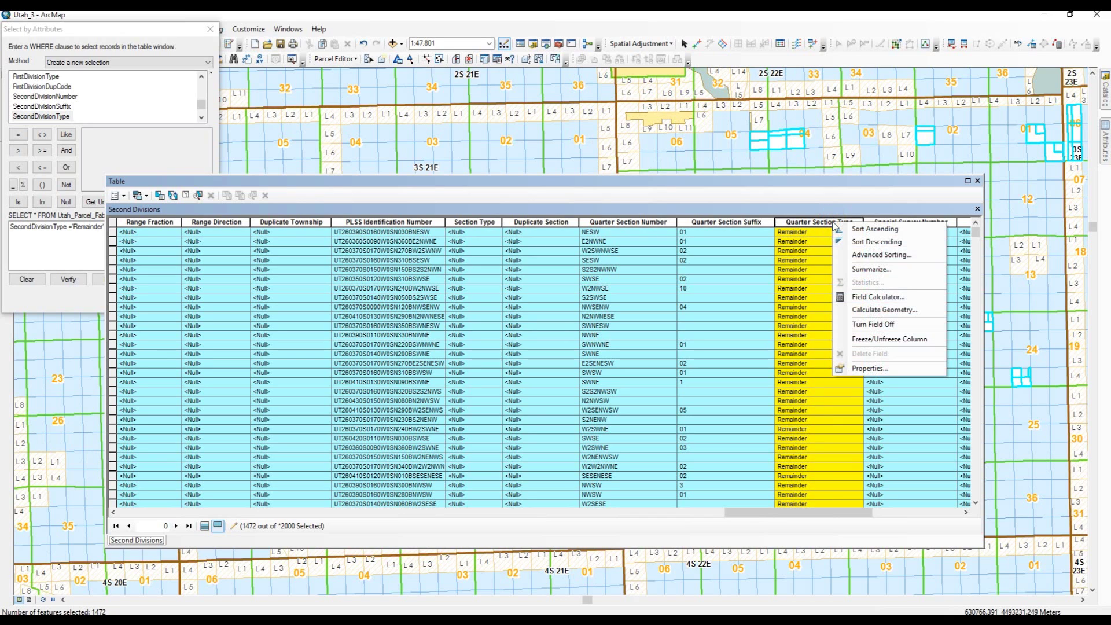
left_click(866, 297)
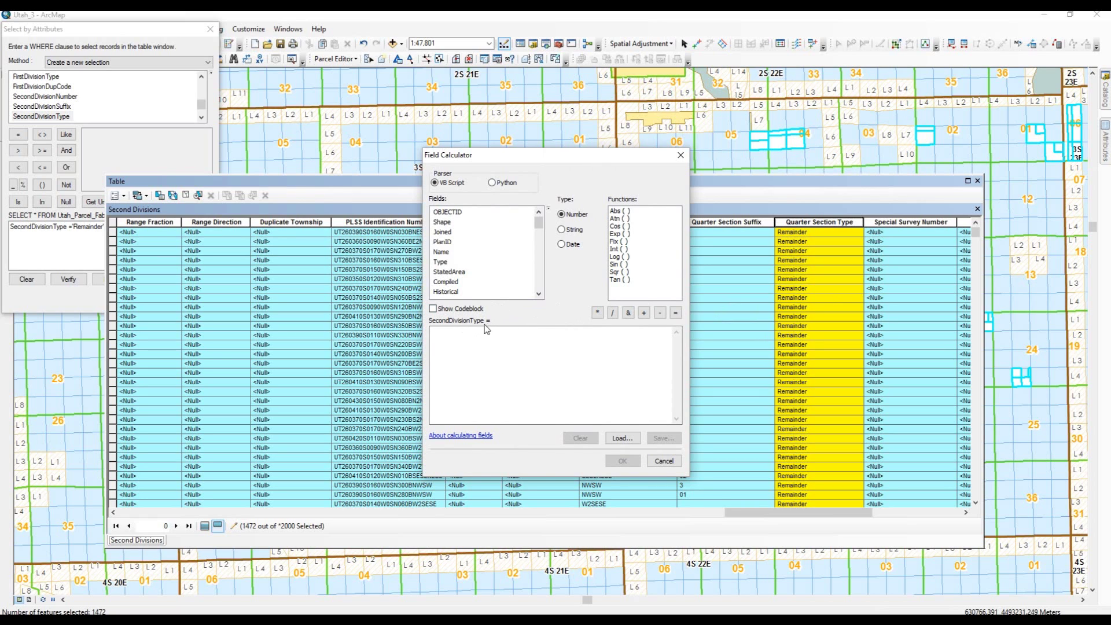
left_click(454, 333)
left_click(447, 334)
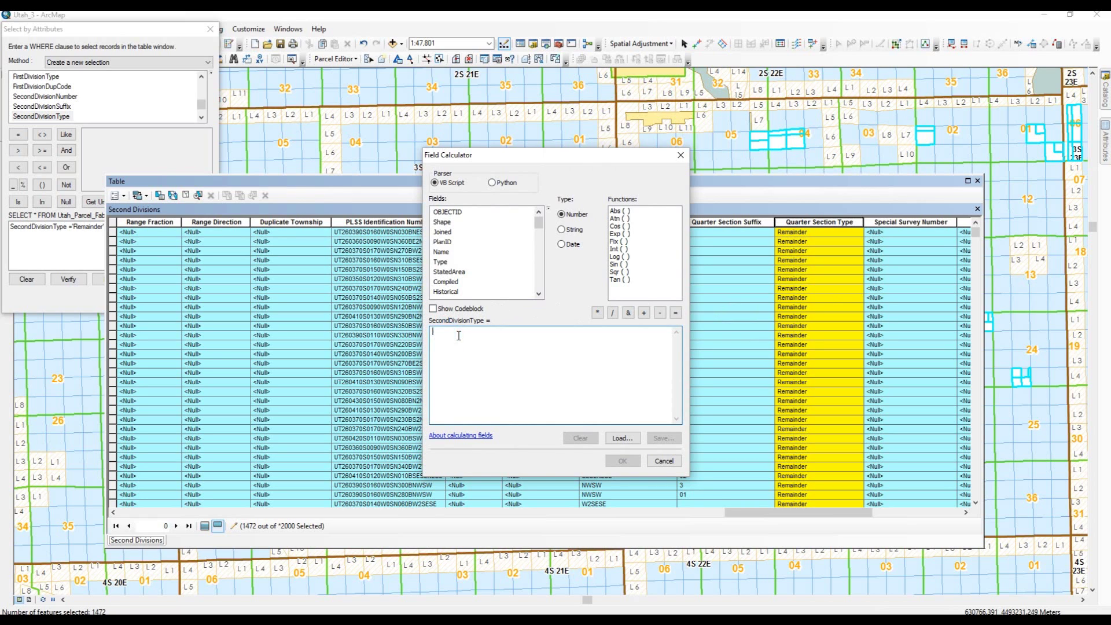
type("\"")
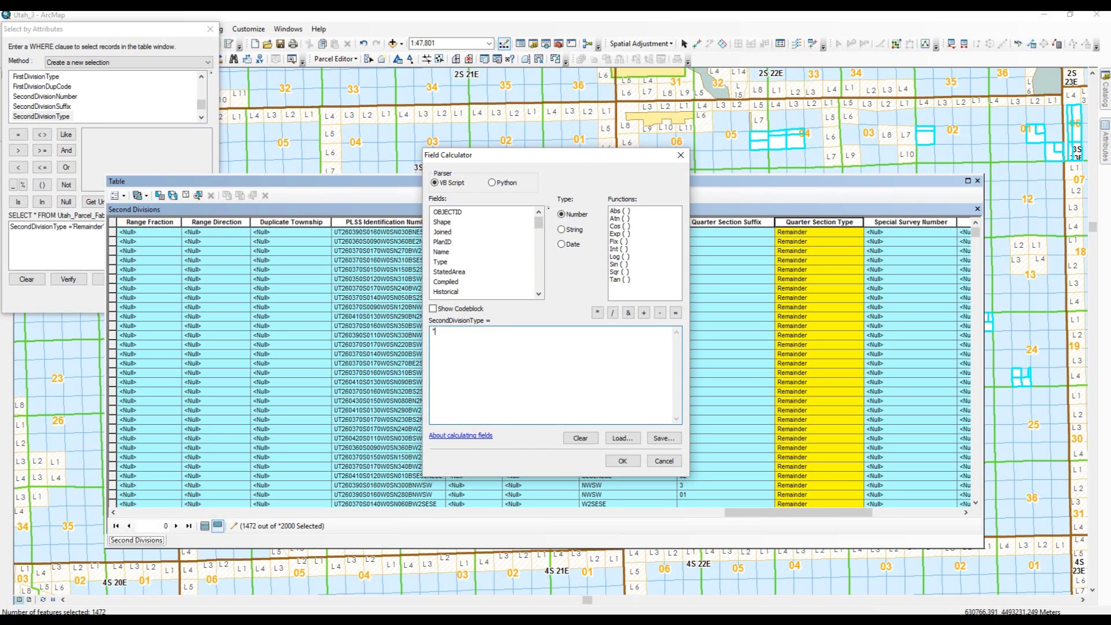
type("Aliquot Part")
left_click(492, 183)
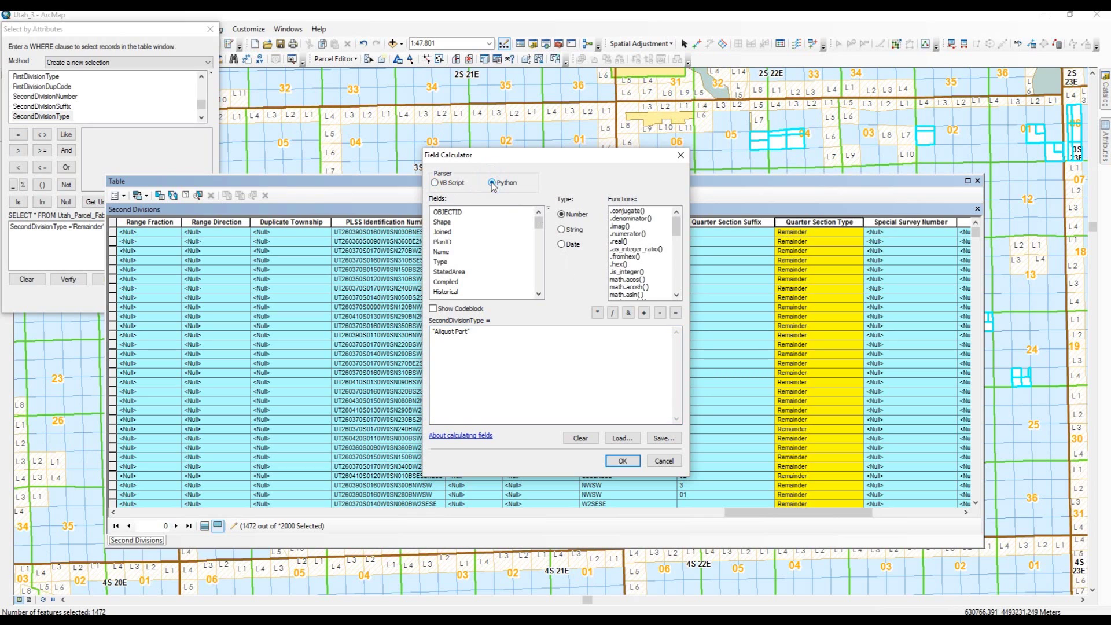
left_click(435, 183)
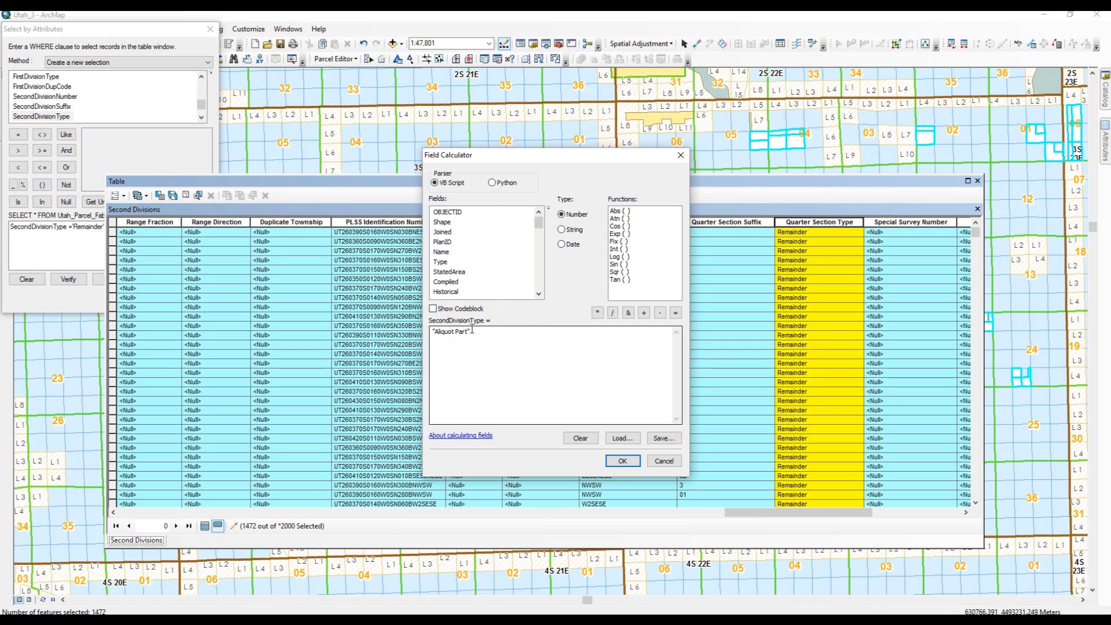
left_click(624, 461)
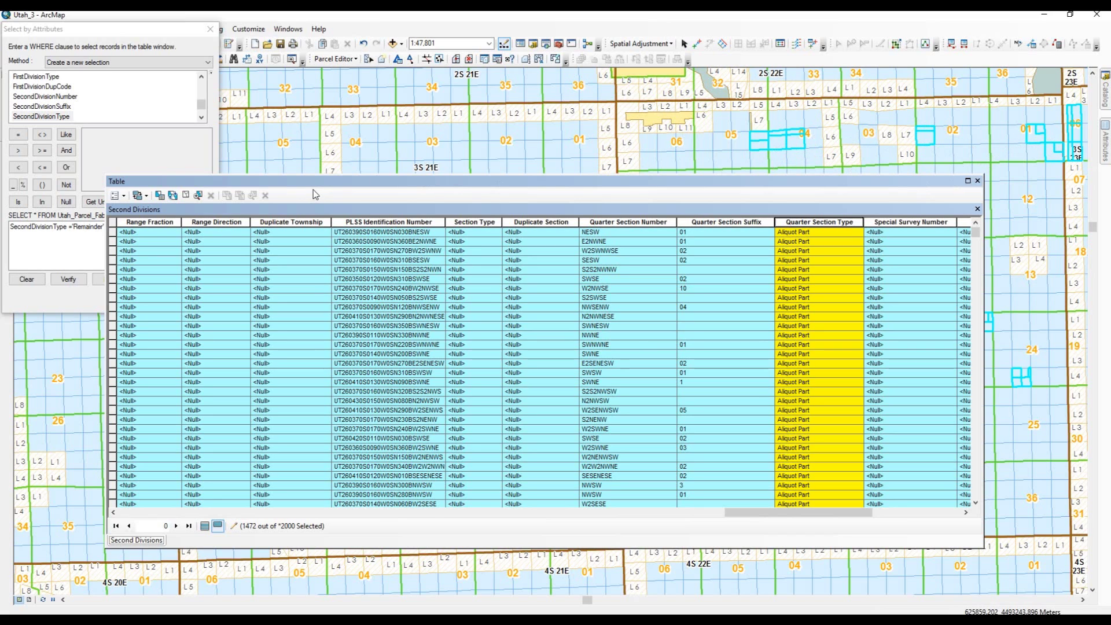
Close the attribute query, move the table clear of the map and clear the parcel selection.
left_click(211, 31)
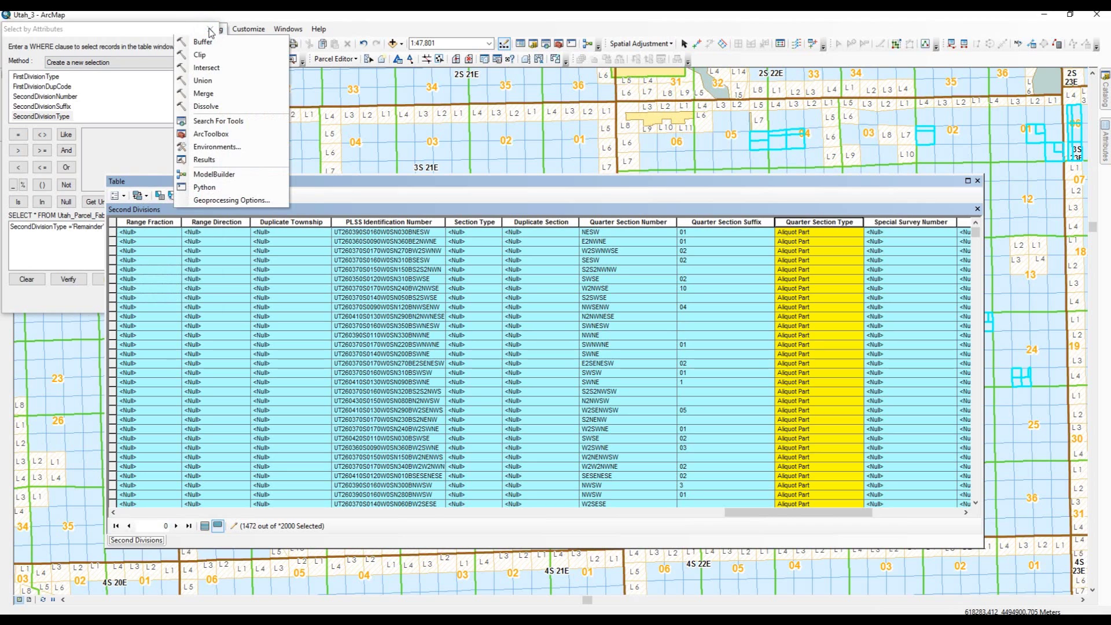
left_click(211, 31)
left_click(155, 29)
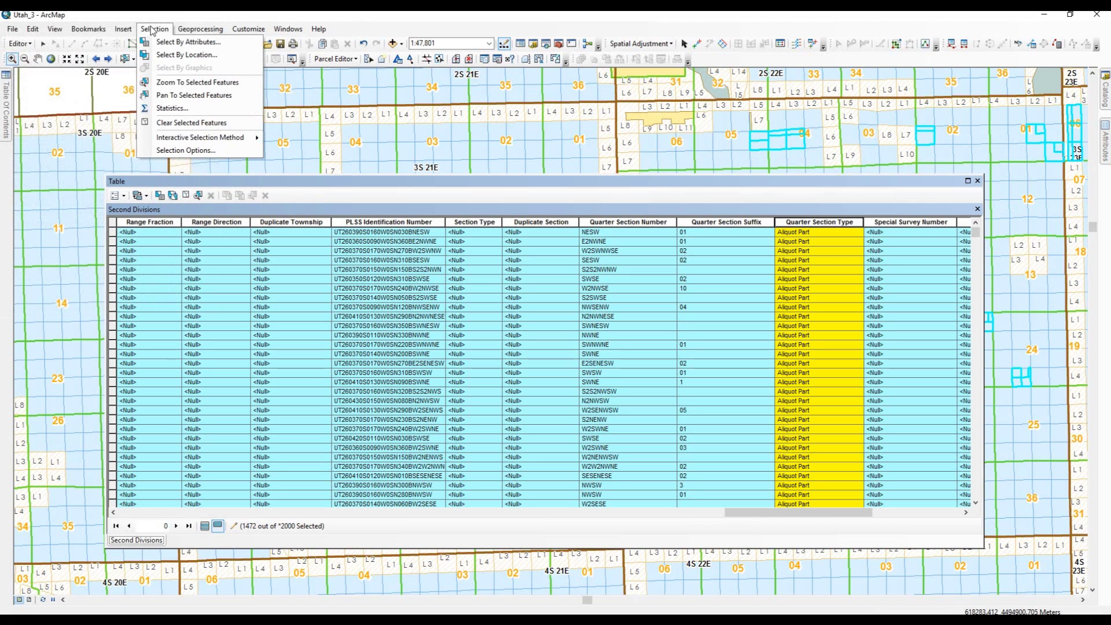
left_click(379, 21)
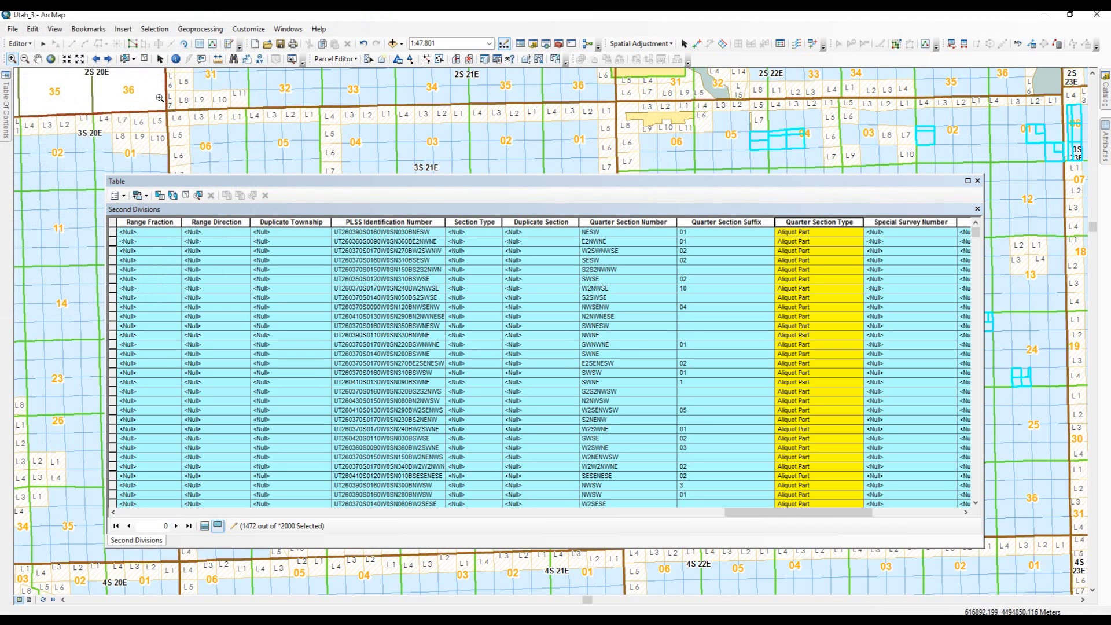
left_click_drag(392, 181, 373, 581)
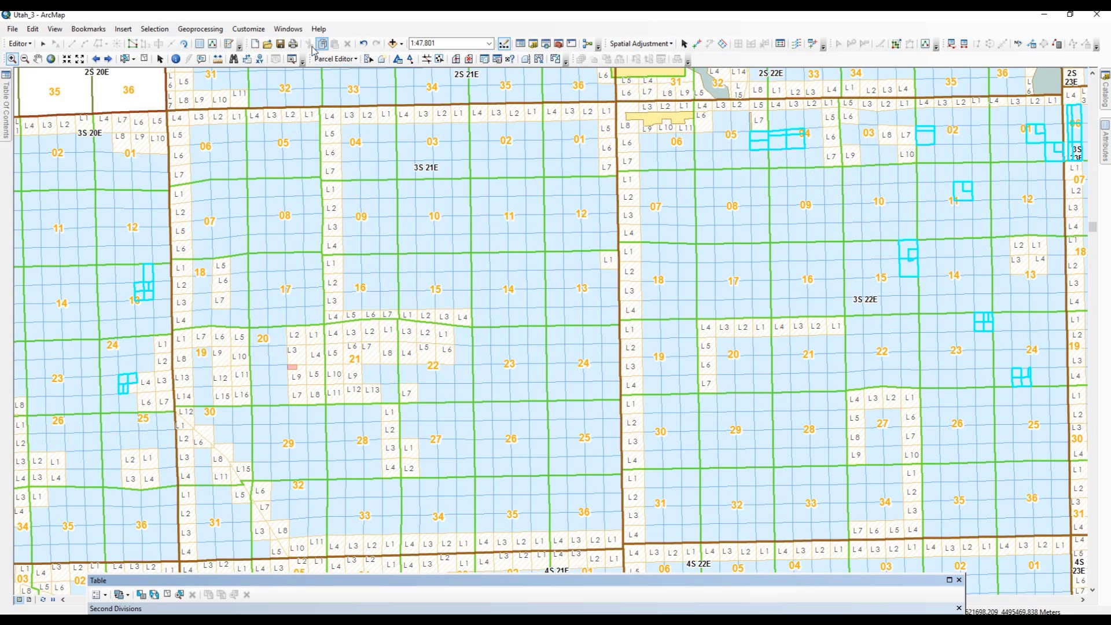
left_click(145, 59)
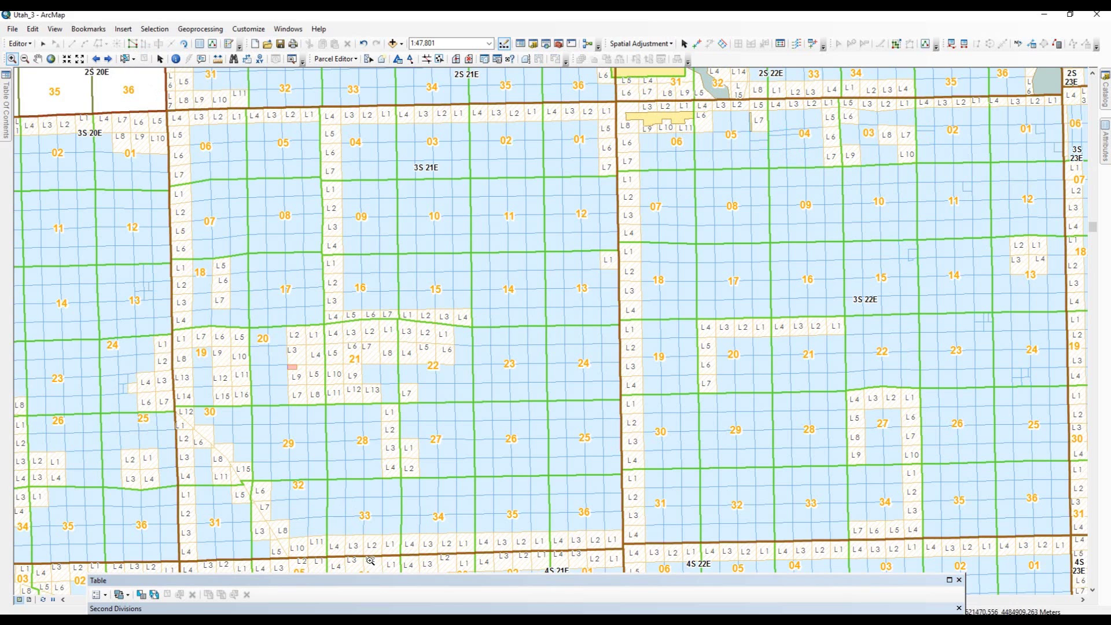
Dock the Second Divisions attribute table beside the map and set it to auto-hide.
left_click_drag(373, 586, 366, 163)
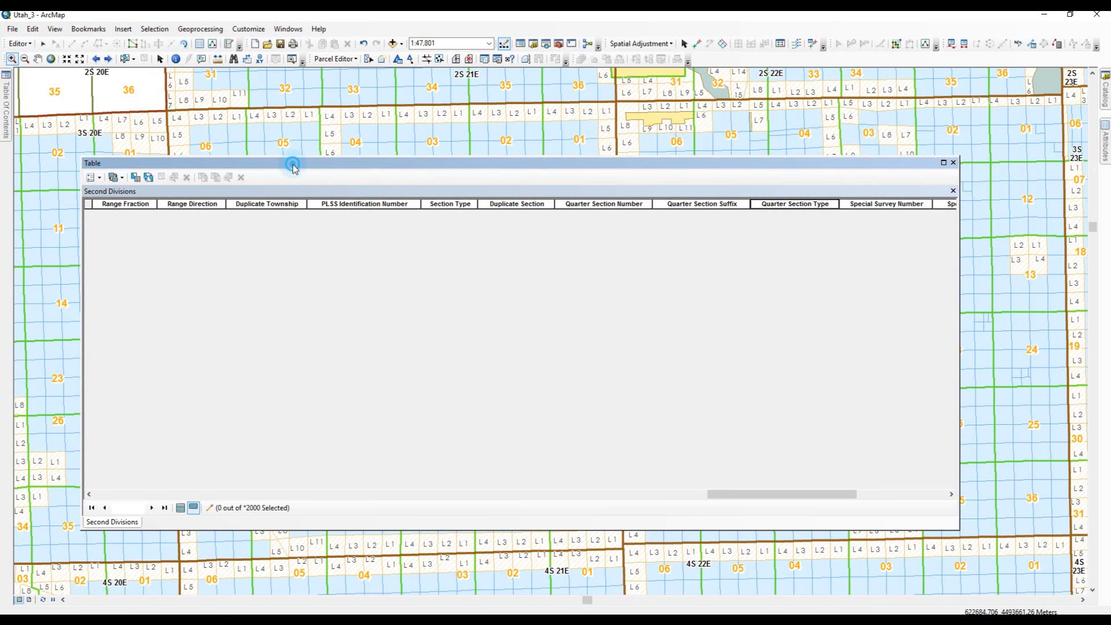
left_click_drag(292, 164, 28, 342)
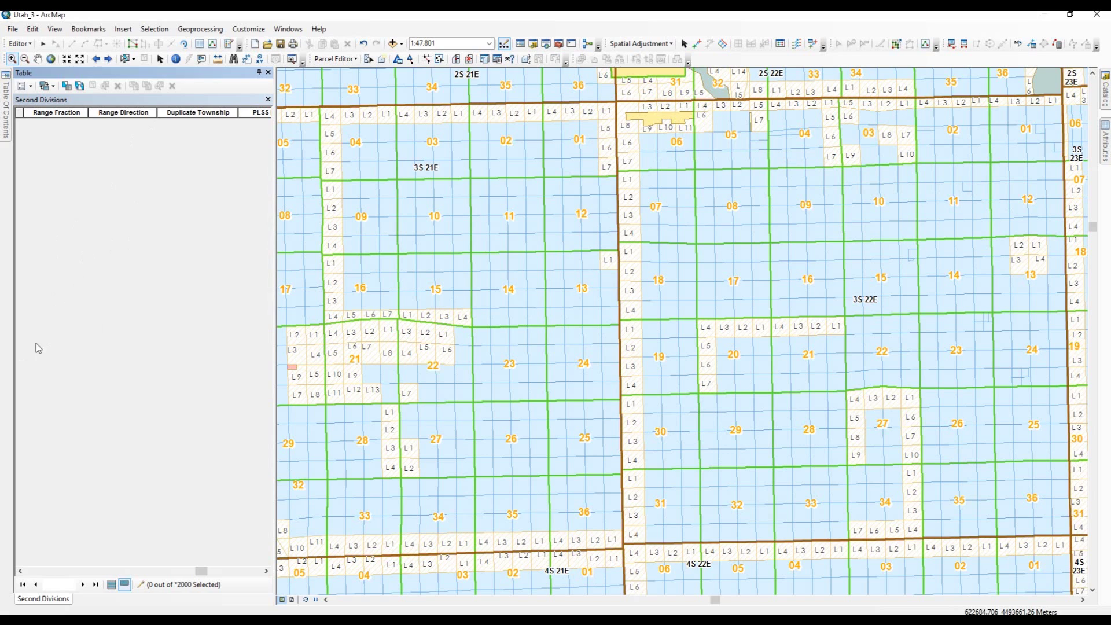
left_click(259, 76)
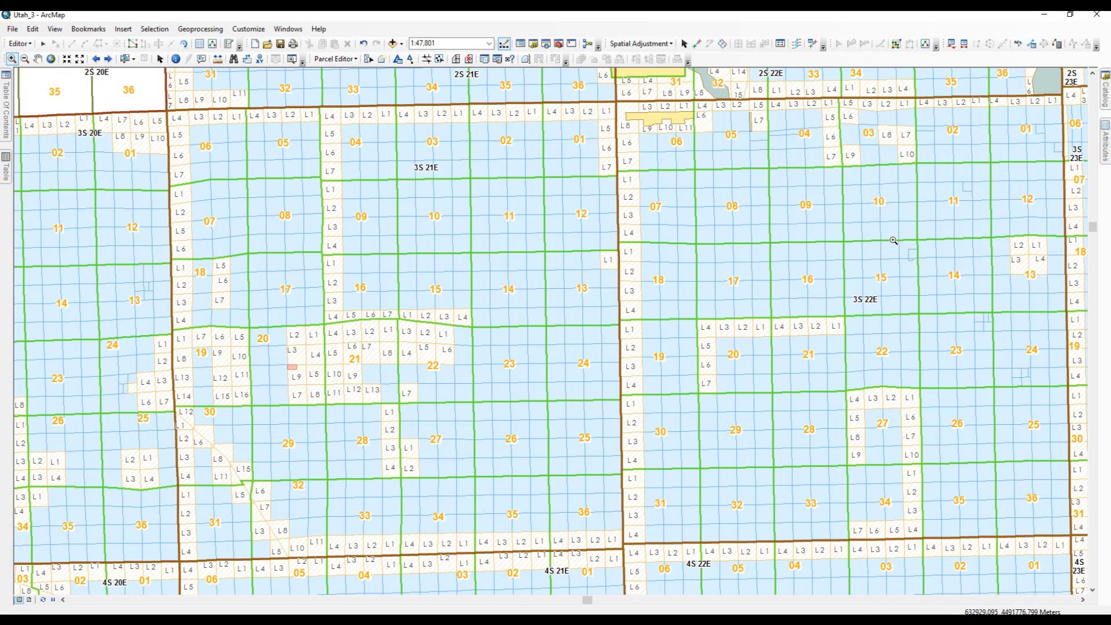
Examine the small aliquot parcels in section 15 of 3S 22E and section 24 of 3S 20E up close, returning to the overview.
left_click_drag(890, 234, 927, 283)
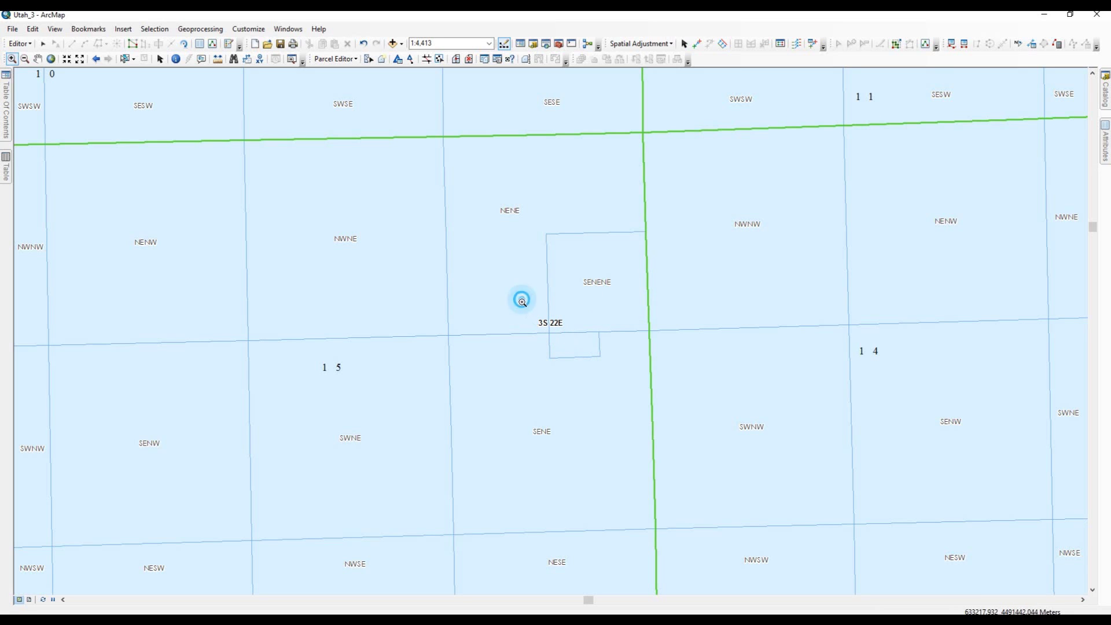
left_click_drag(520, 299, 620, 385)
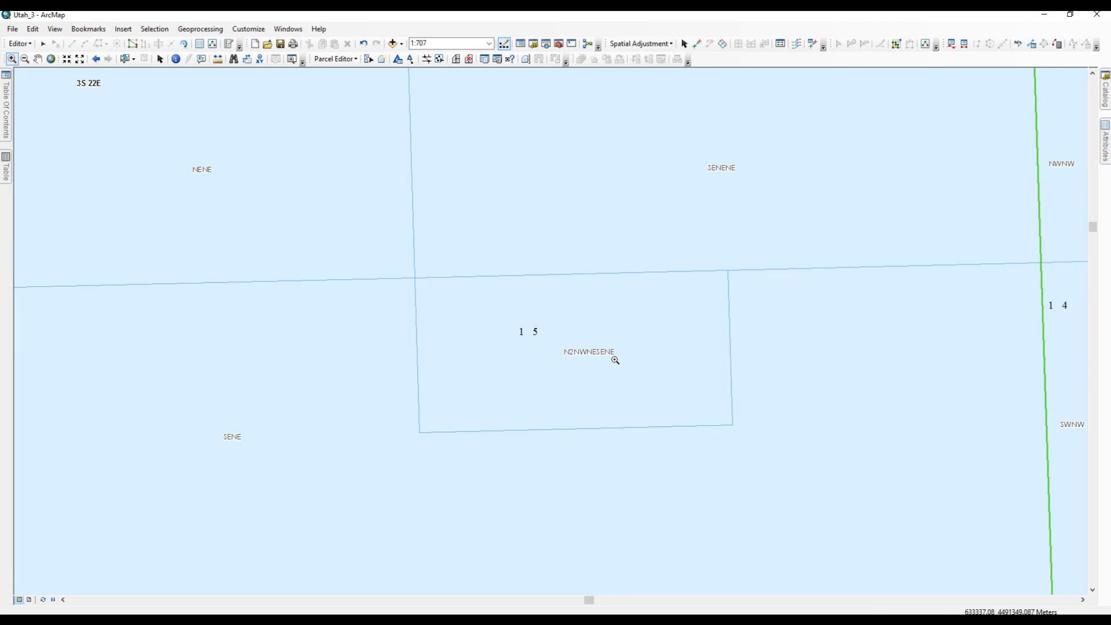
left_click(96, 62)
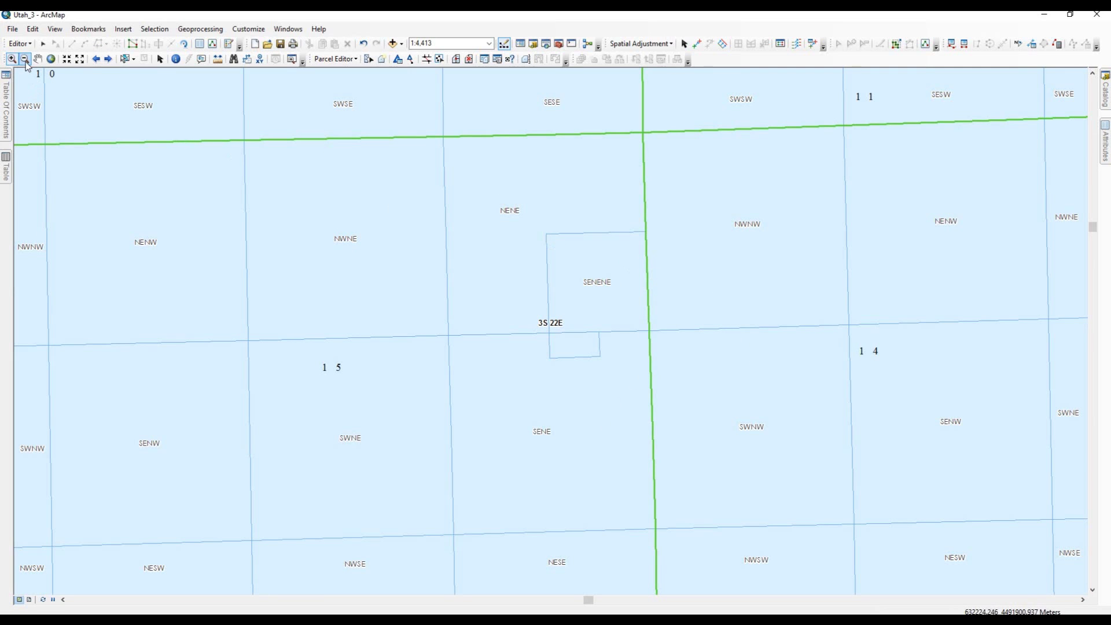
left_click(97, 59)
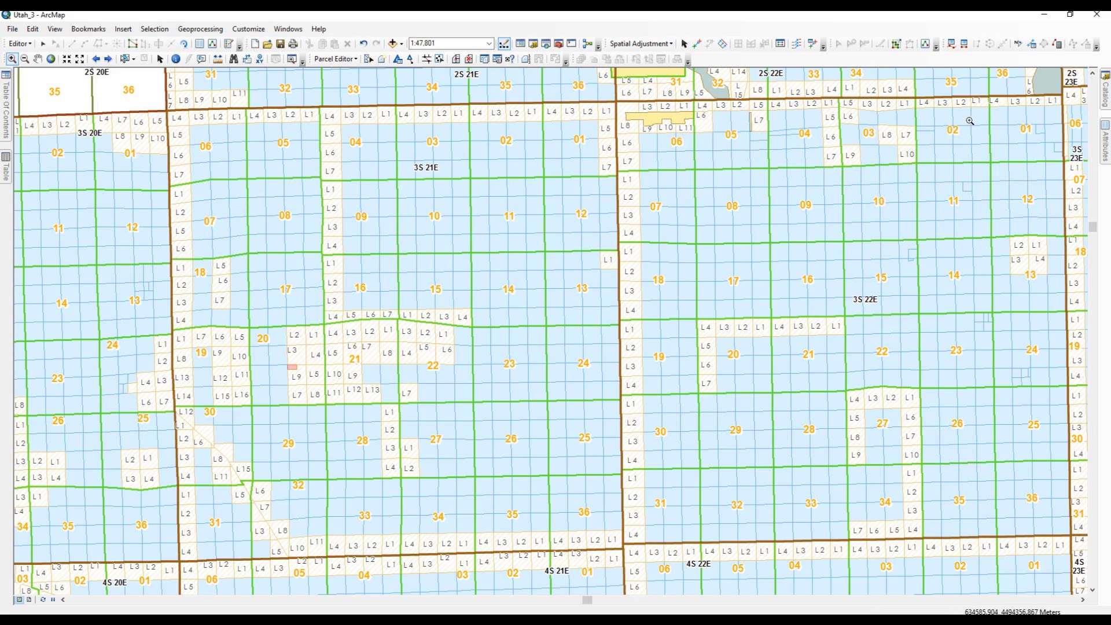
left_click(1104, 144)
left_click(95, 327)
left_click_drag(95, 327, 177, 417)
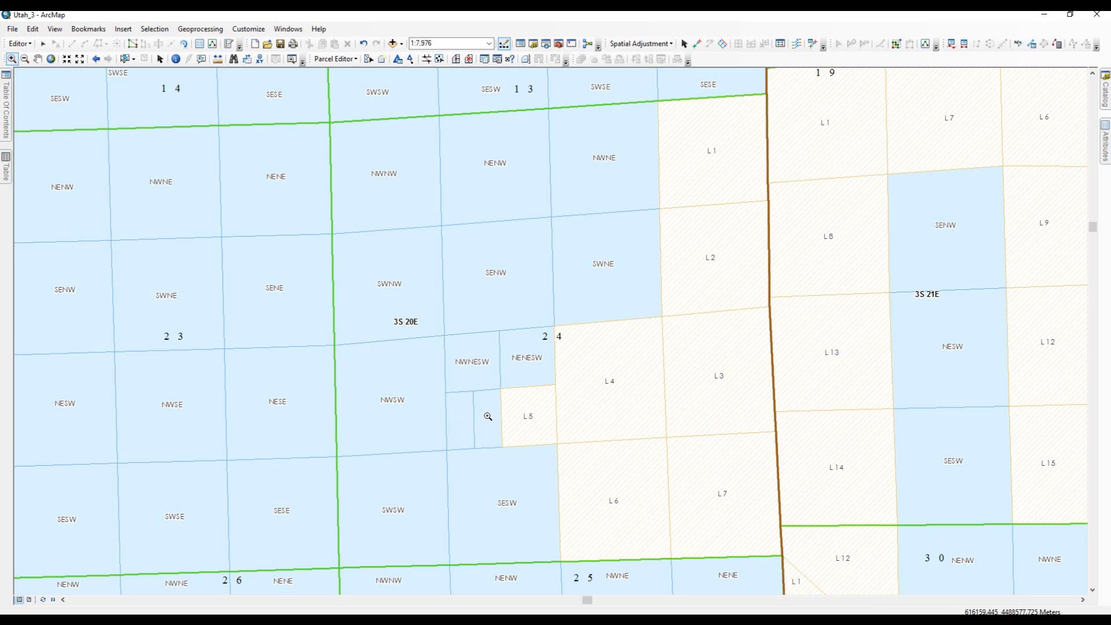
left_click(94, 60)
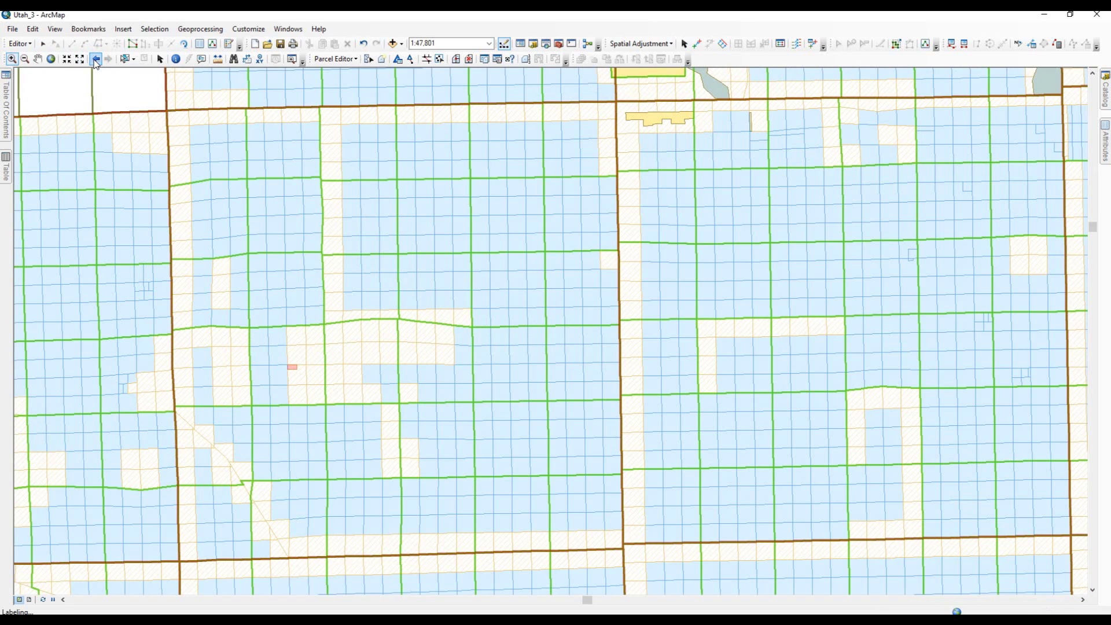